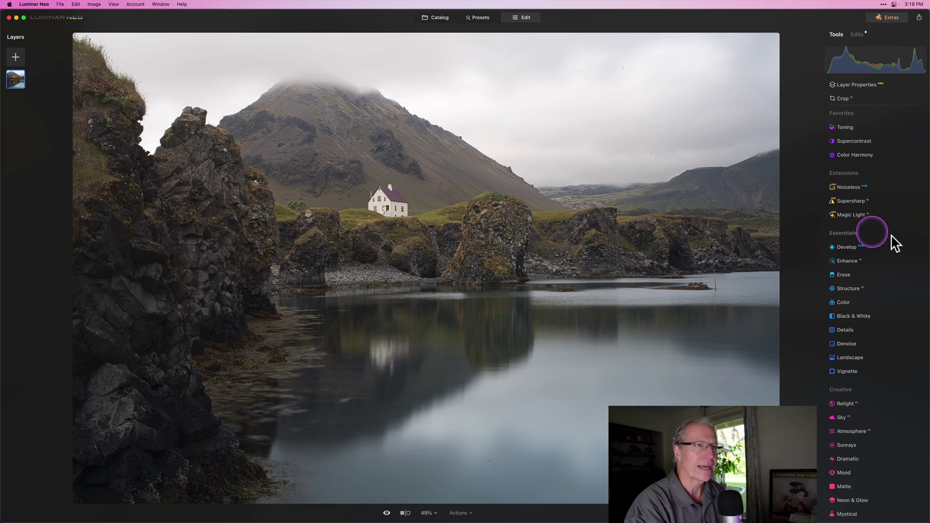
Apply the Camera Landscape profile in Develop, compare before and after, and collapse the profile settings
{"action": "left_click", "coordinate": [856, 246]}
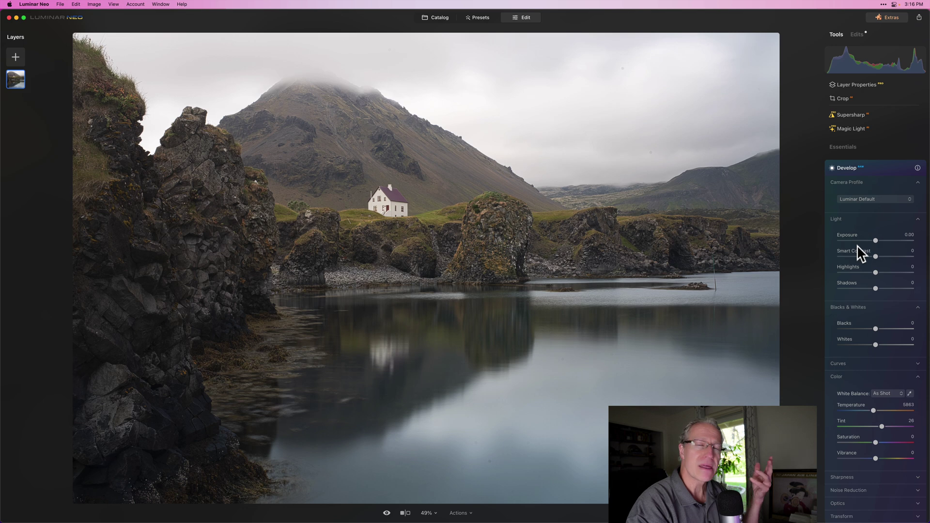
{"action": "left_click", "coordinate": [879, 200]}
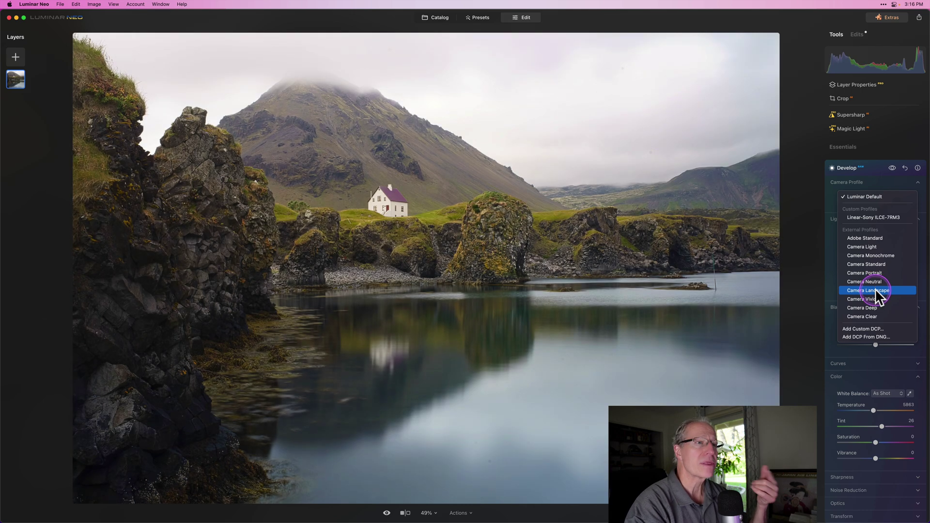
{"action": "left_click", "coordinate": [875, 290]}
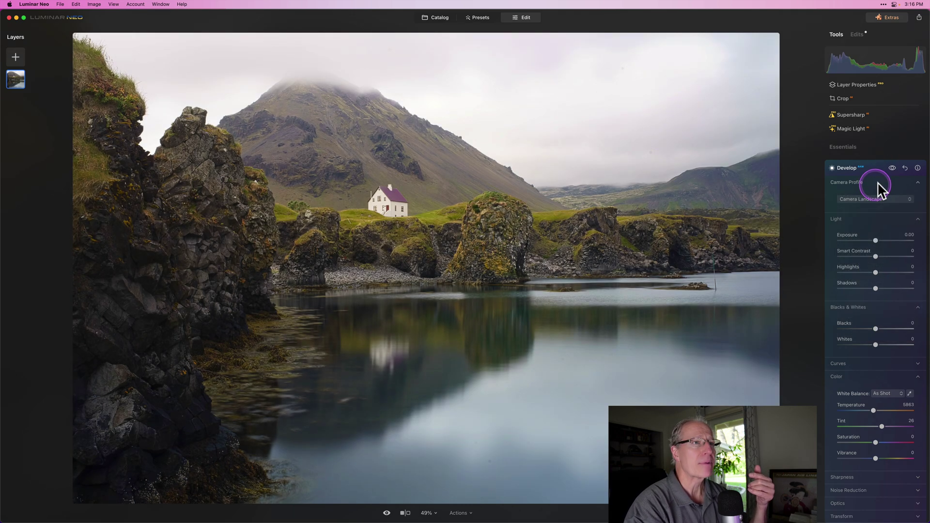
{"action": "left_click", "coordinate": [892, 168]}
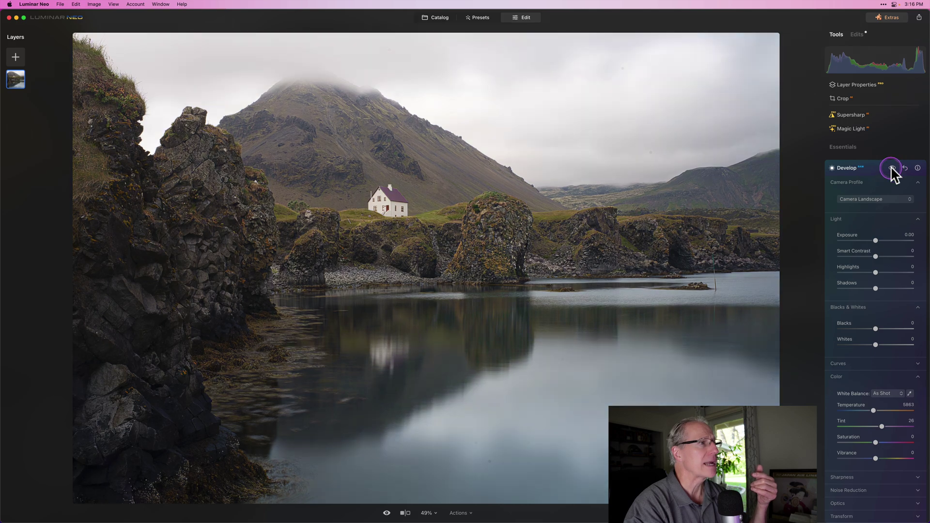
{"action": "left_click", "coordinate": [891, 168]}
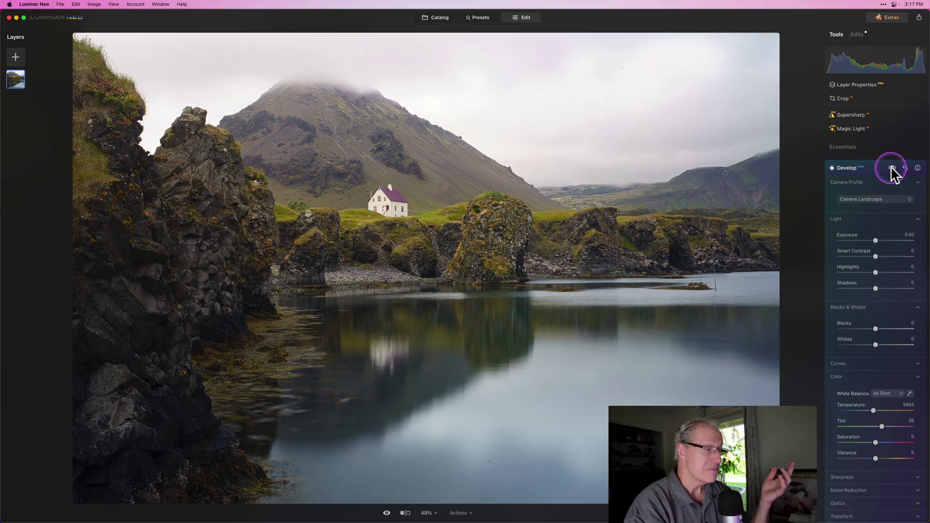
{"action": "left_click", "coordinate": [870, 183]}
Set Exposure -0.76, Smart Contrast 21, Highlights -36, Shadows 15 and Blacks -9 in Develop
{"action": "left_click_drag", "start_coordinate": [875, 216], "coordinate": [869, 216]}
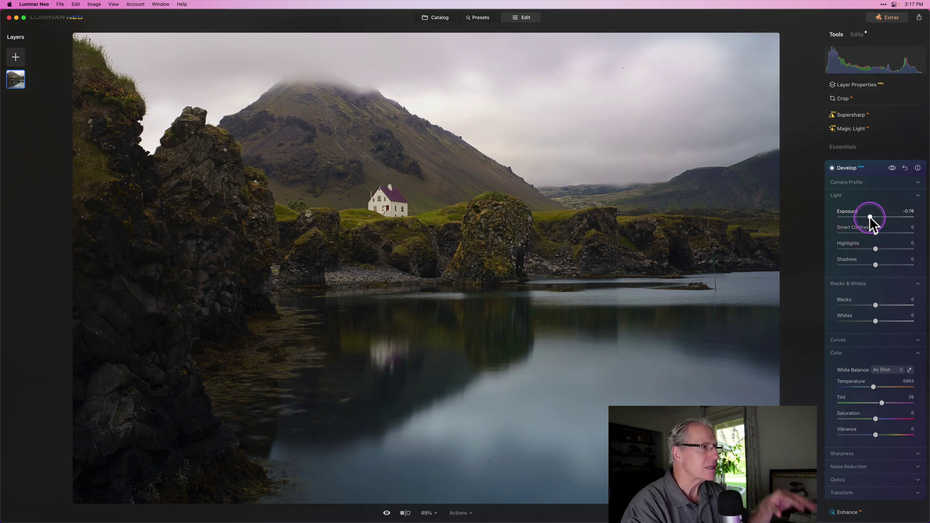
{"action": "left_click_drag", "start_coordinate": [869, 216], "coordinate": [879, 233]}
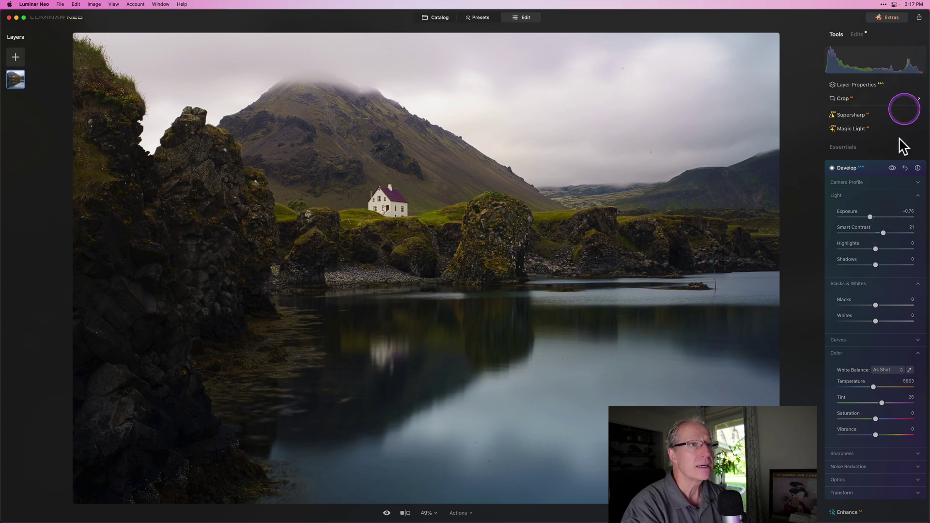
{"action": "left_click_drag", "start_coordinate": [876, 250], "coordinate": [863, 248]}
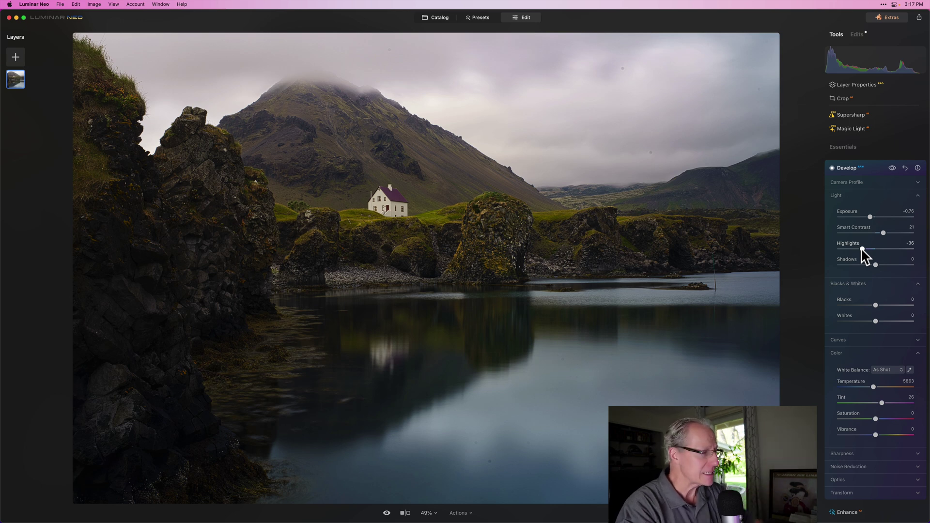
{"action": "left_click", "coordinate": [861, 251]}
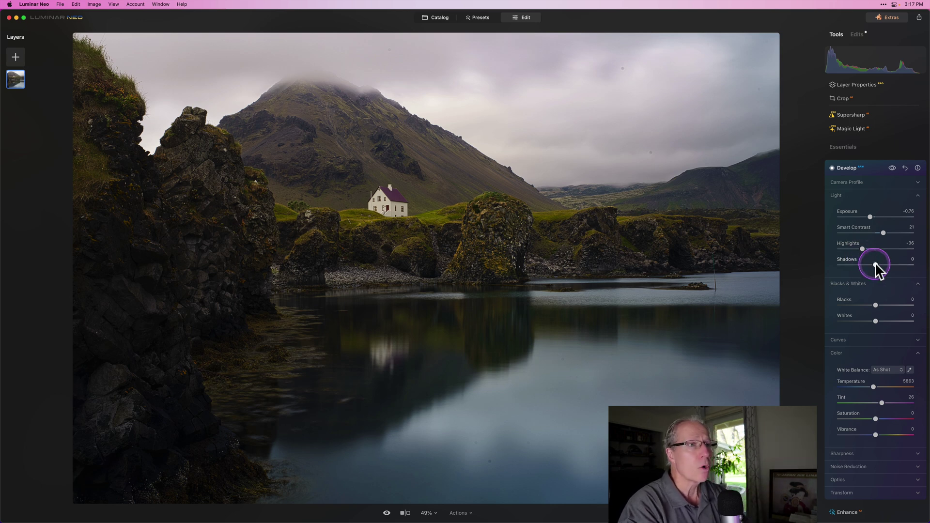
{"action": "left_click_drag", "start_coordinate": [878, 264], "coordinate": [880, 264]}
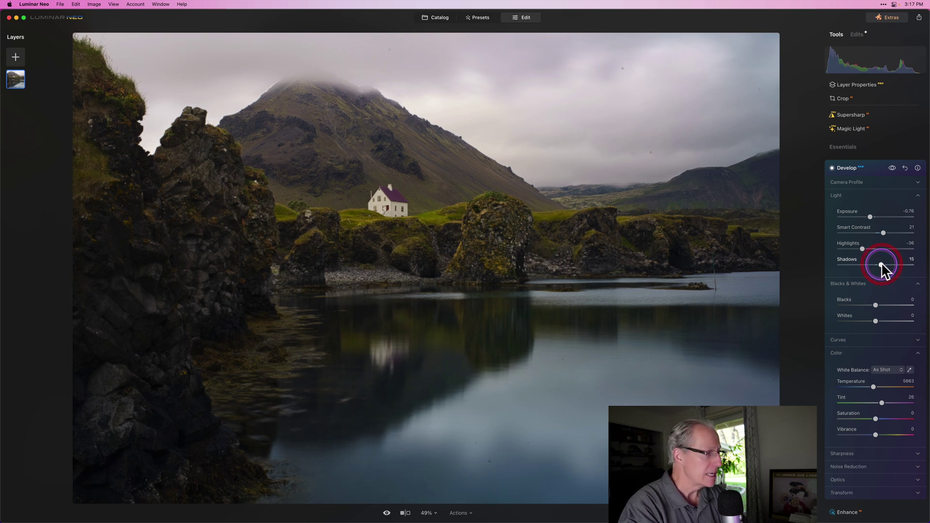
{"action": "left_click", "coordinate": [876, 305]}
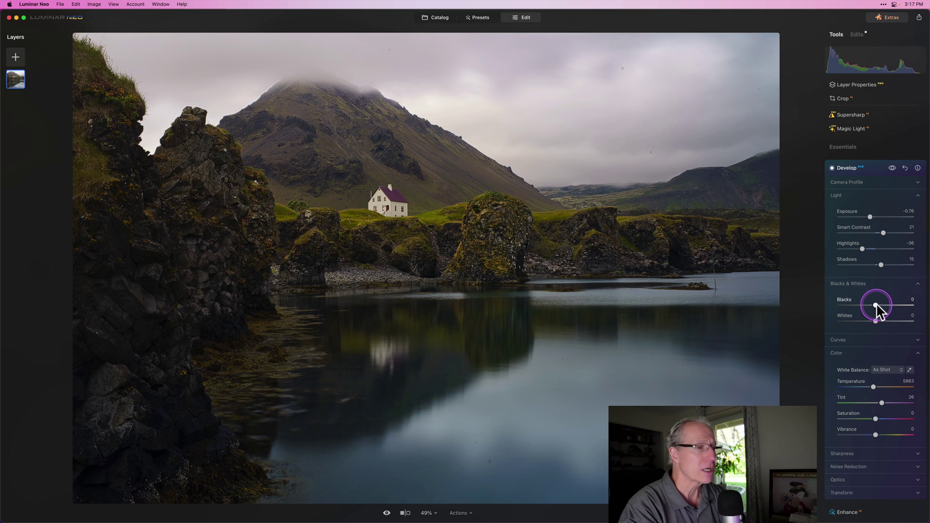
{"action": "left_click_drag", "start_coordinate": [876, 306], "coordinate": [874, 305]}
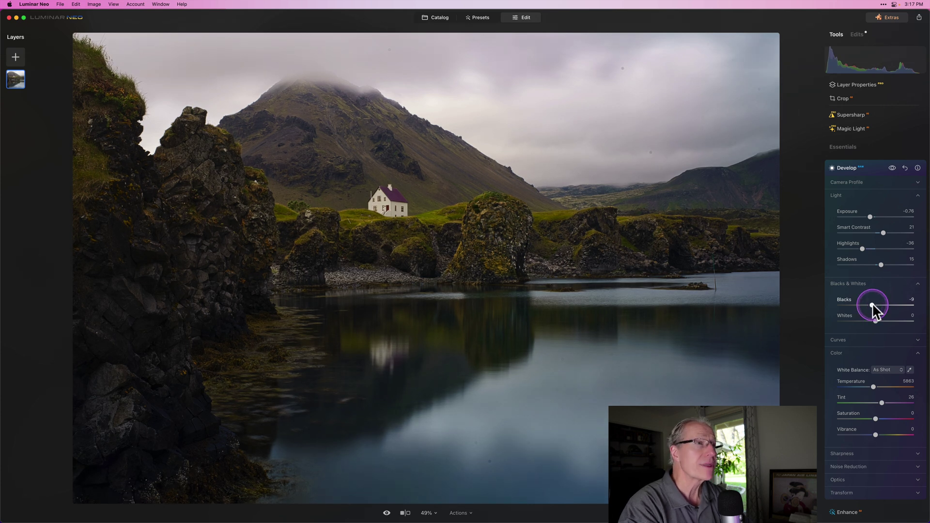
Set the white balance Temperature to 5377, with Tint at 26
{"action": "left_click", "coordinate": [873, 310]}
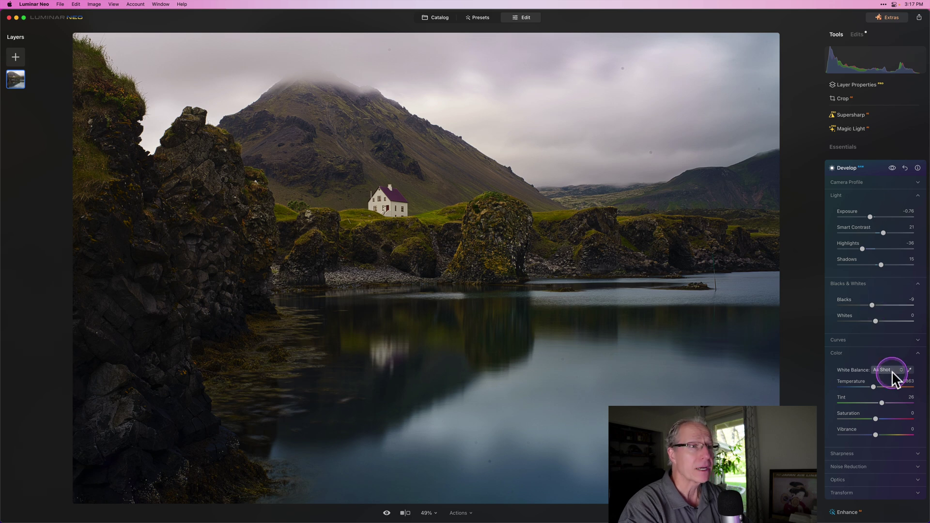
{"action": "scroll", "coordinate": [892, 371], "scroll_direction": "down", "scroll_amount": 3}
{"action": "left_click", "coordinate": [907, 320]}
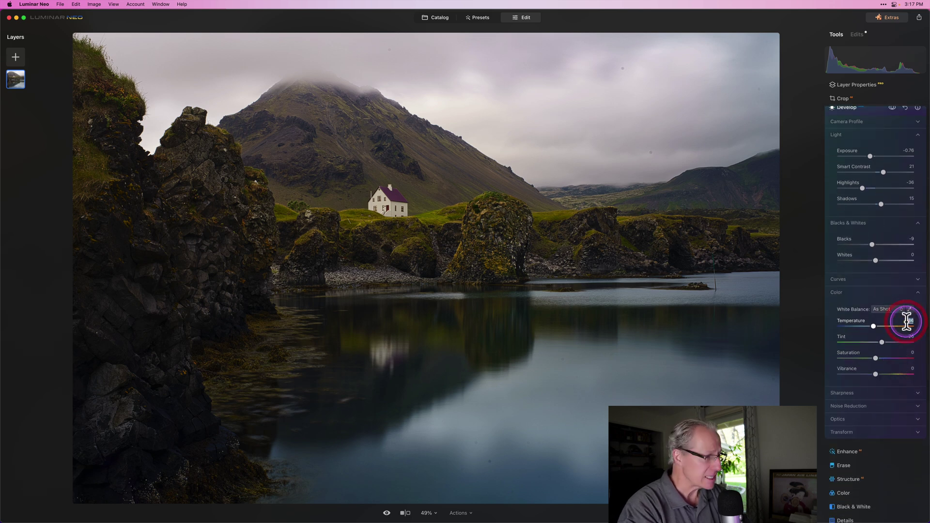
{"action": "type", "text": "5377"}
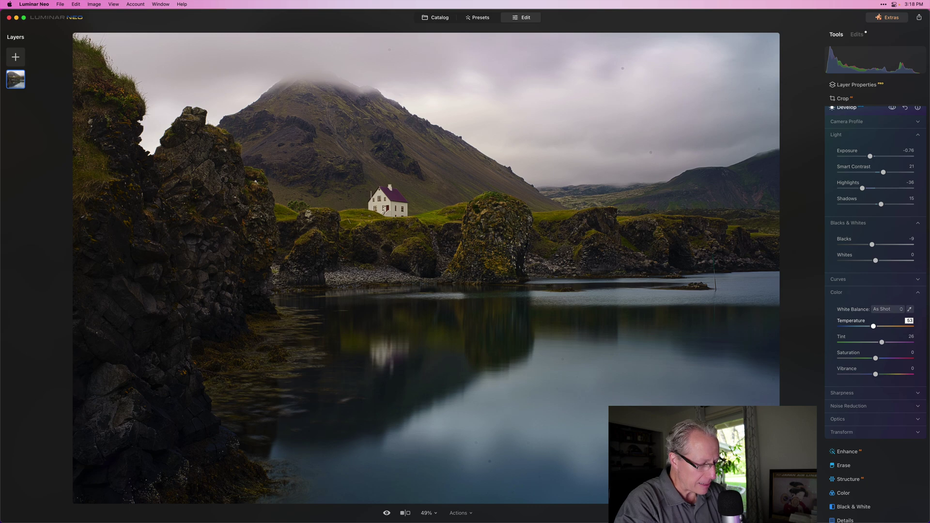
{"action": "key", "text": "Return"}
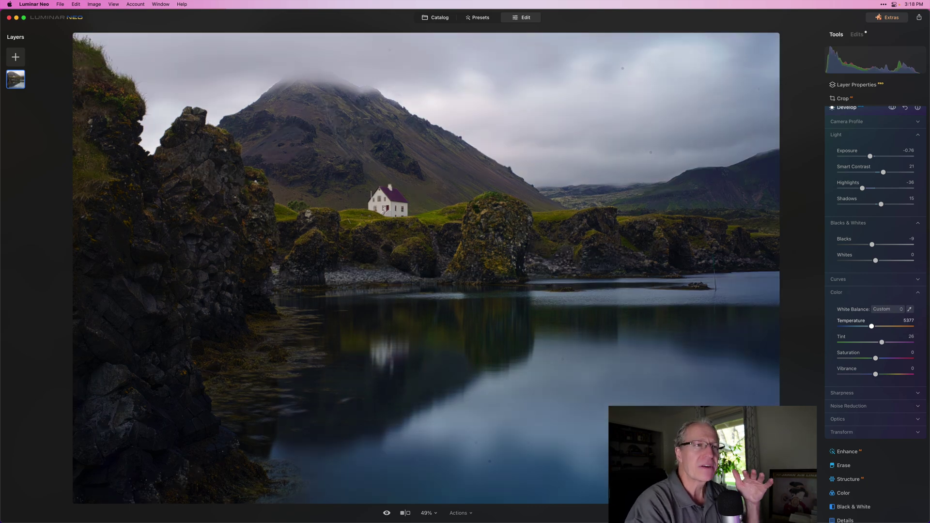
{"action": "left_click", "coordinate": [896, 331]}
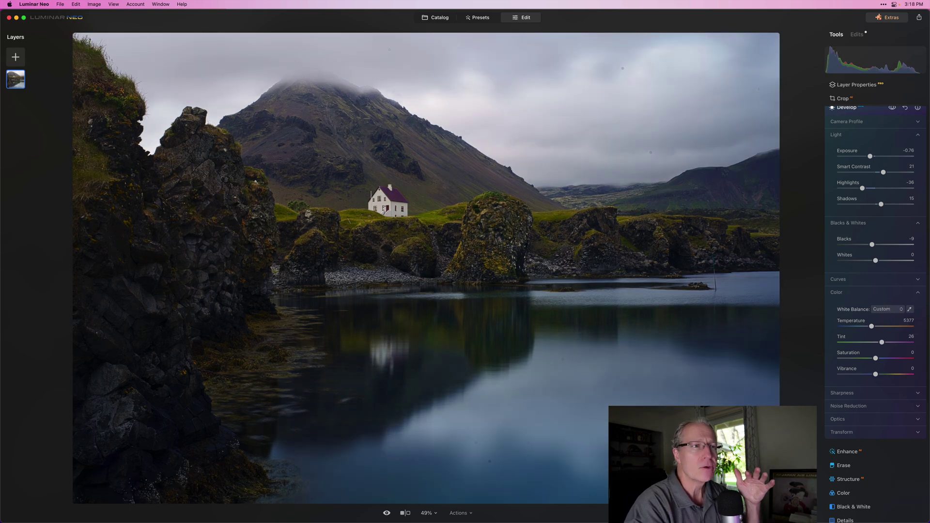
{"action": "left_click", "coordinate": [902, 326]}
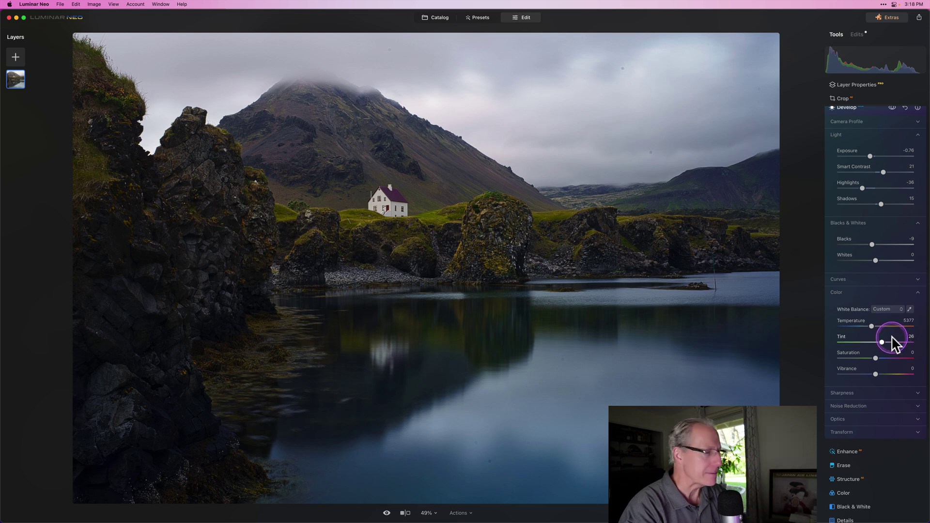
Raise Vibrance to 5 and the Sharpen amount to 19
{"action": "left_click", "coordinate": [879, 358]}
{"action": "left_click", "coordinate": [875, 374]}
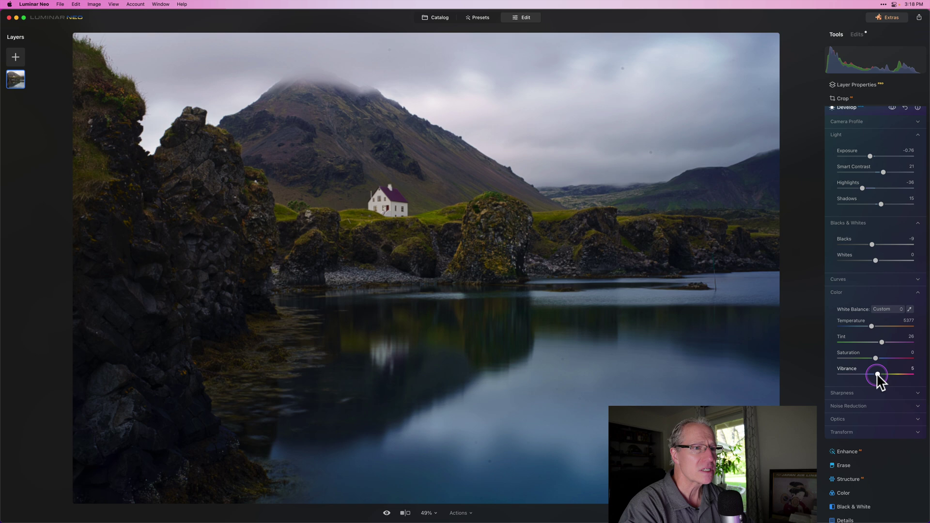
{"action": "left_click", "coordinate": [878, 374]}
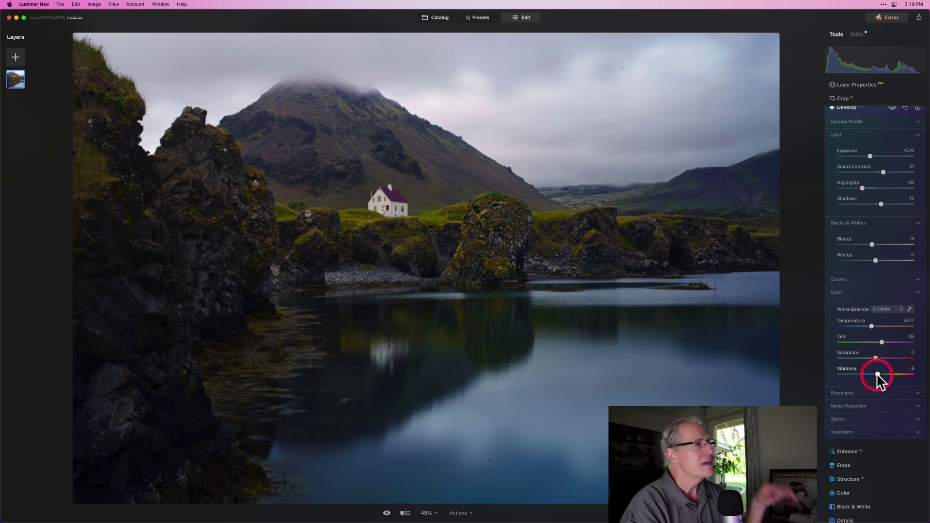
{"action": "left_click", "coordinate": [860, 394]}
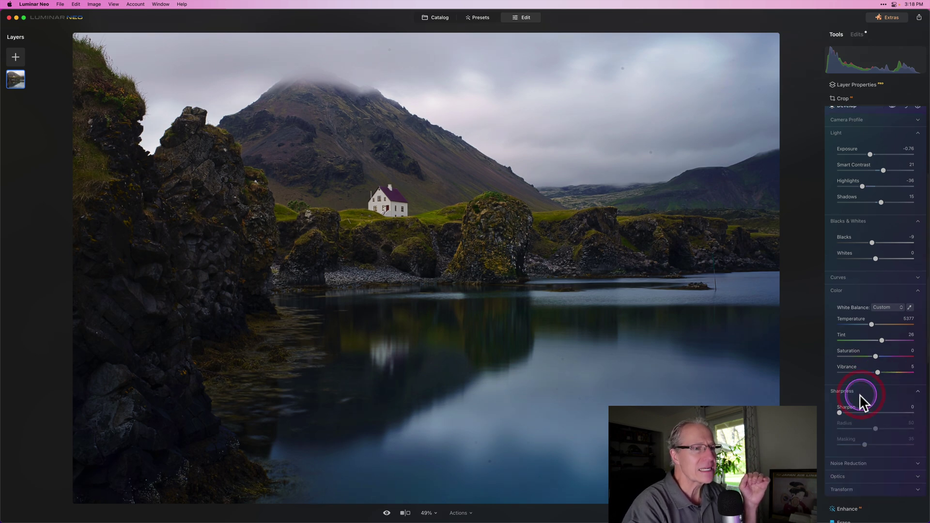
{"action": "left_click", "coordinate": [851, 412]}
{"action": "left_click_drag", "start_coordinate": [850, 411], "coordinate": [853, 413]}
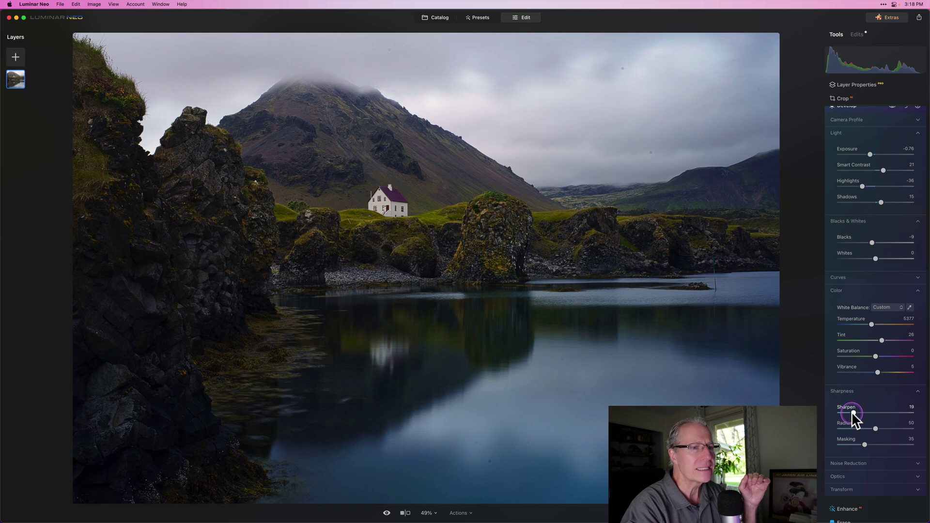
Compare the photo with and without the Develop edits, then collapse Develop
{"action": "scroll", "coordinate": [864, 326], "scroll_direction": "up", "scroll_amount": 5}
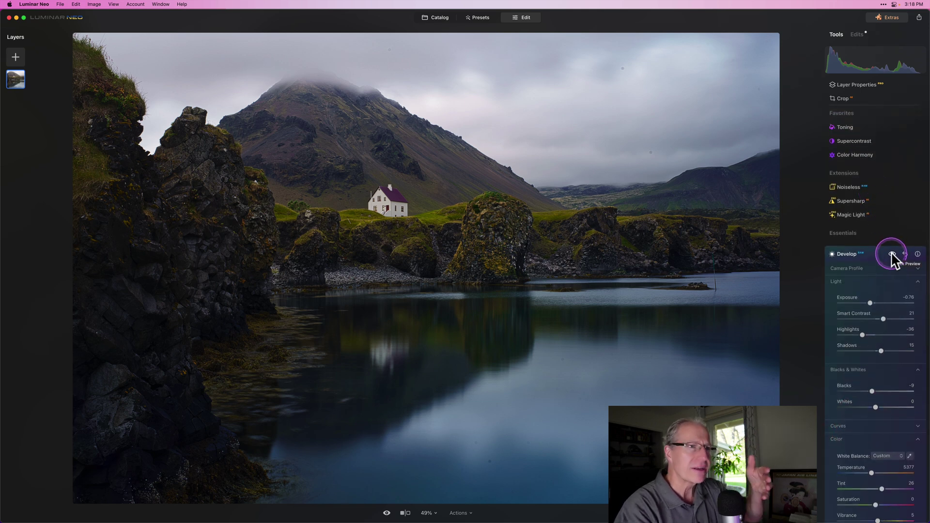
{"action": "left_click", "coordinate": [891, 254]}
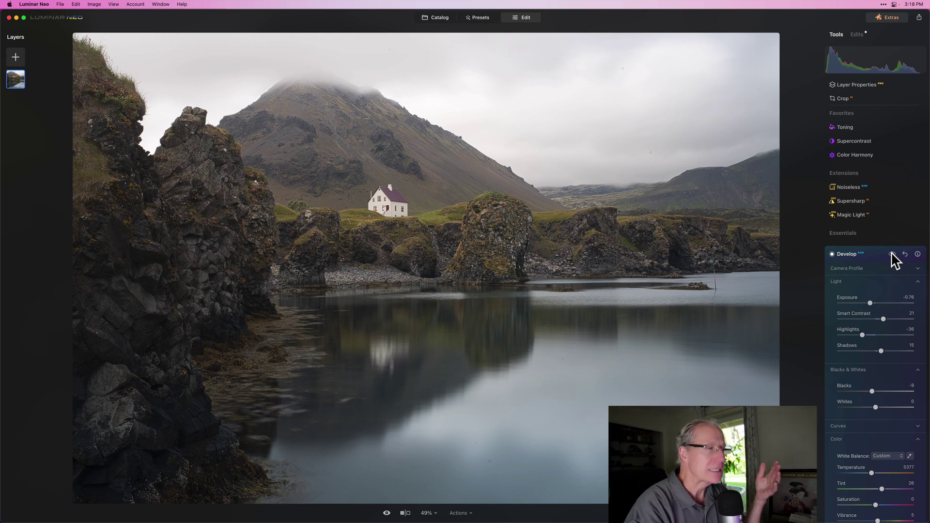
{"action": "left_click", "coordinate": [892, 254]}
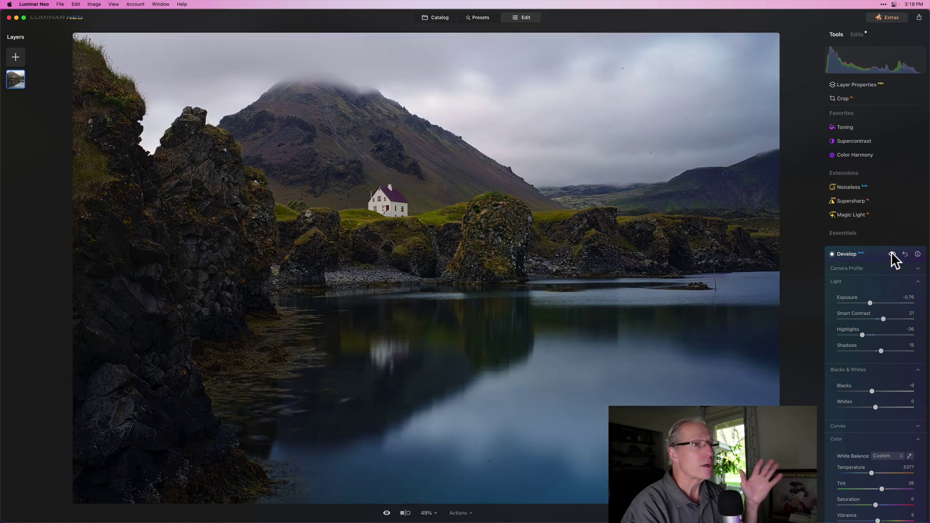
{"action": "left_click", "coordinate": [892, 254]}
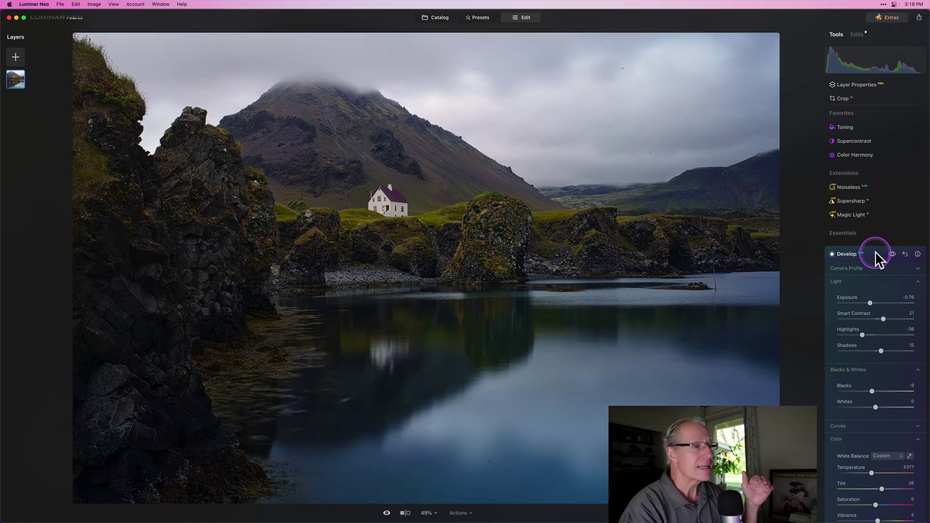
{"action": "left_click", "coordinate": [876, 253]}
In Supercontrast, set Highlights Contrast 21, Highlights Balance 26 and Midtones Contrast 22
{"action": "left_click", "coordinate": [855, 166]}
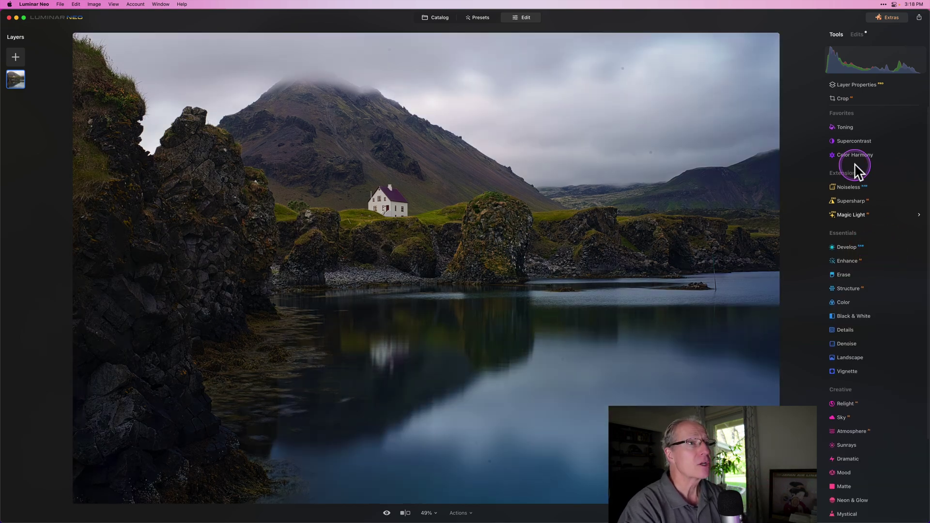
{"action": "left_click", "coordinate": [856, 141]}
{"action": "left_click", "coordinate": [853, 186]}
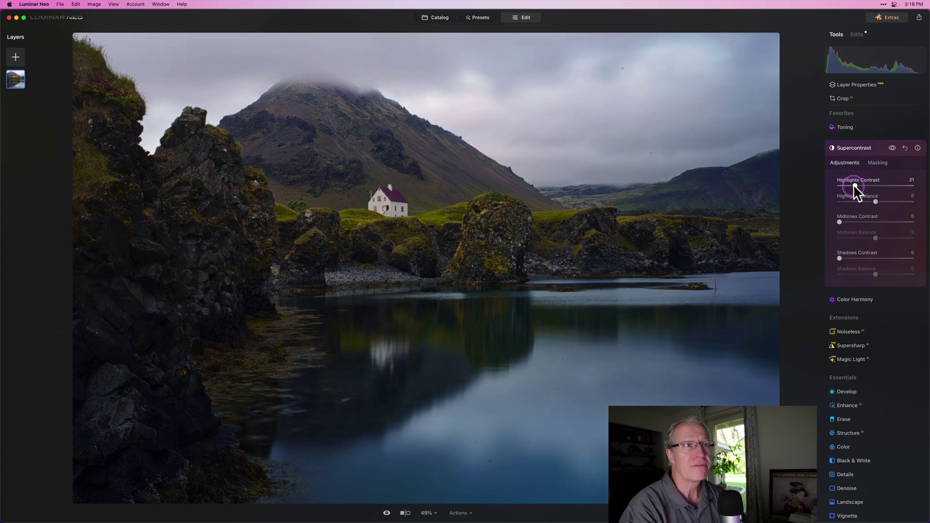
{"action": "left_click", "coordinate": [875, 202]}
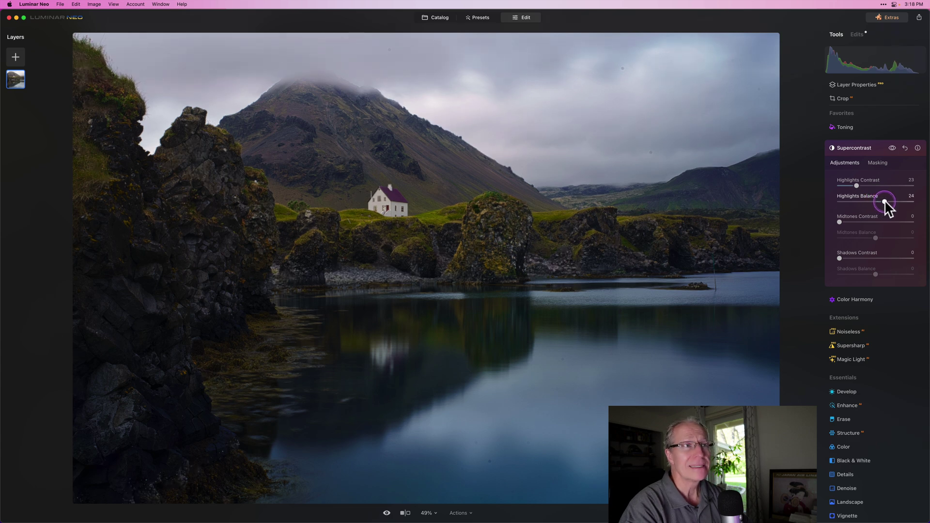
{"action": "left_click_drag", "start_coordinate": [885, 200], "coordinate": [886, 199]}
{"action": "left_click", "coordinate": [855, 222]}
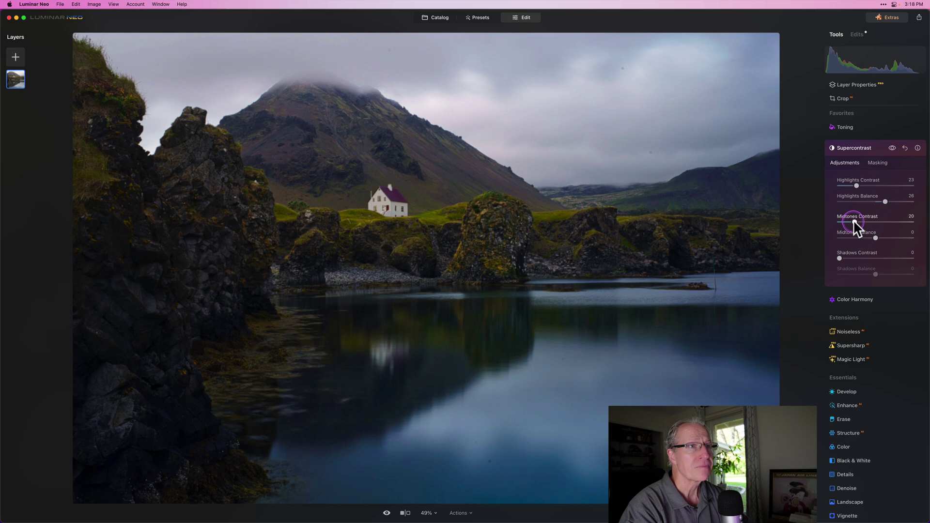
{"action": "left_click_drag", "start_coordinate": [853, 220], "coordinate": [854, 221]}
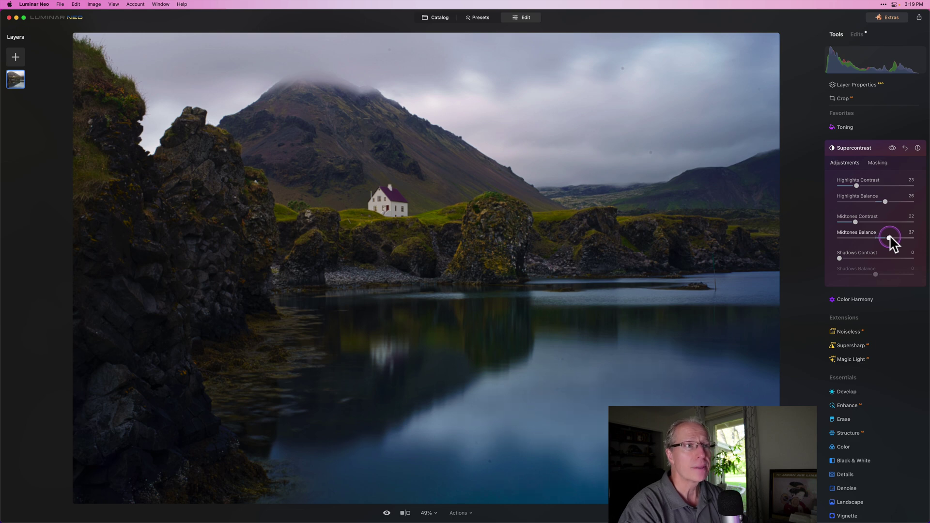
Set Shadows Contrast 20 and Shadows Balance -13, compare the effect, and close Supercontrast
{"action": "left_click", "coordinate": [889, 237]}
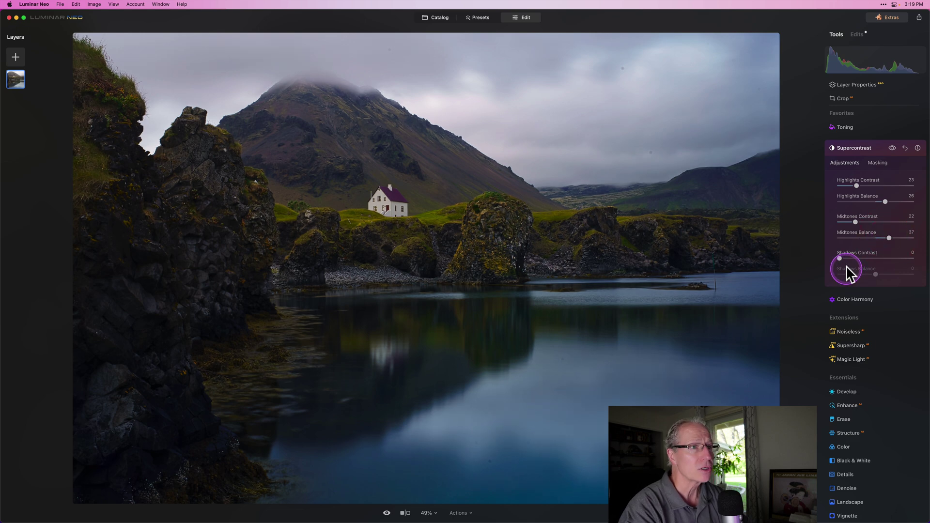
{"action": "left_click_drag", "start_coordinate": [846, 259], "coordinate": [853, 259]}
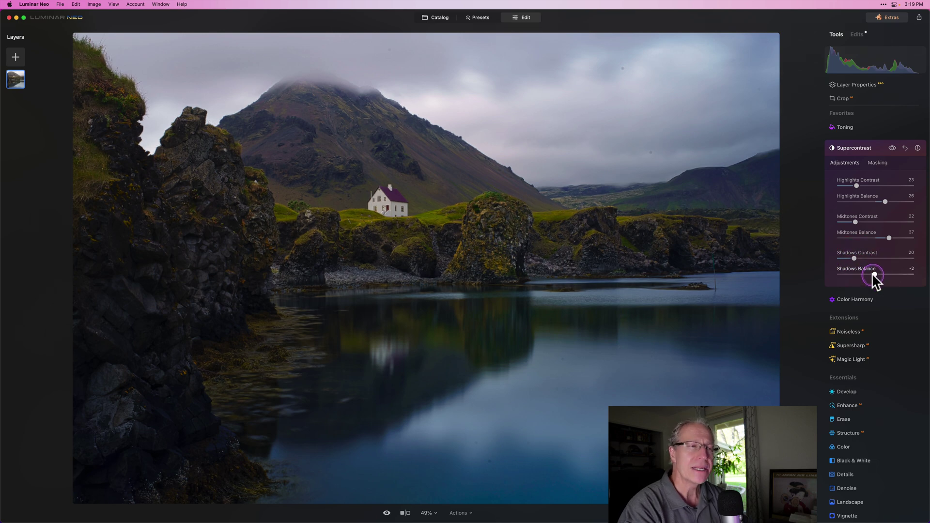
{"action": "left_click_drag", "start_coordinate": [874, 280], "coordinate": [870, 274]}
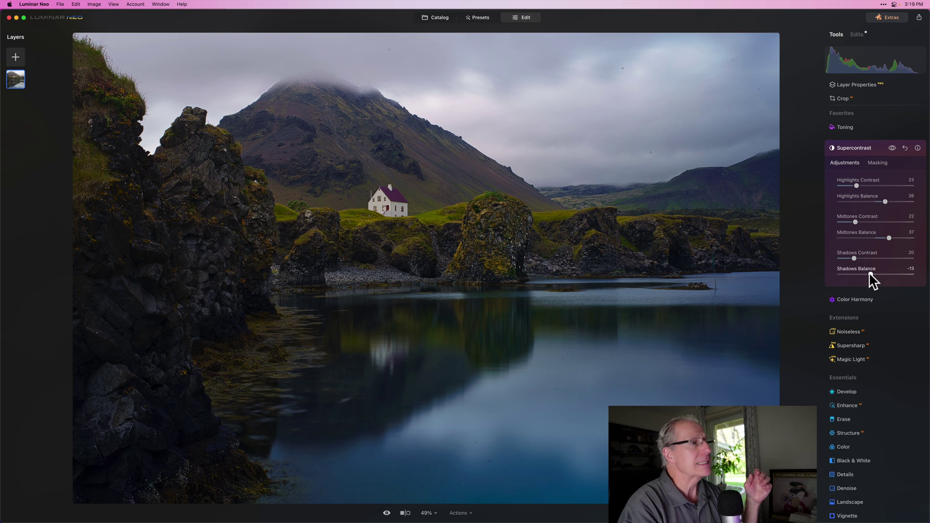
{"action": "left_click", "coordinate": [891, 148]}
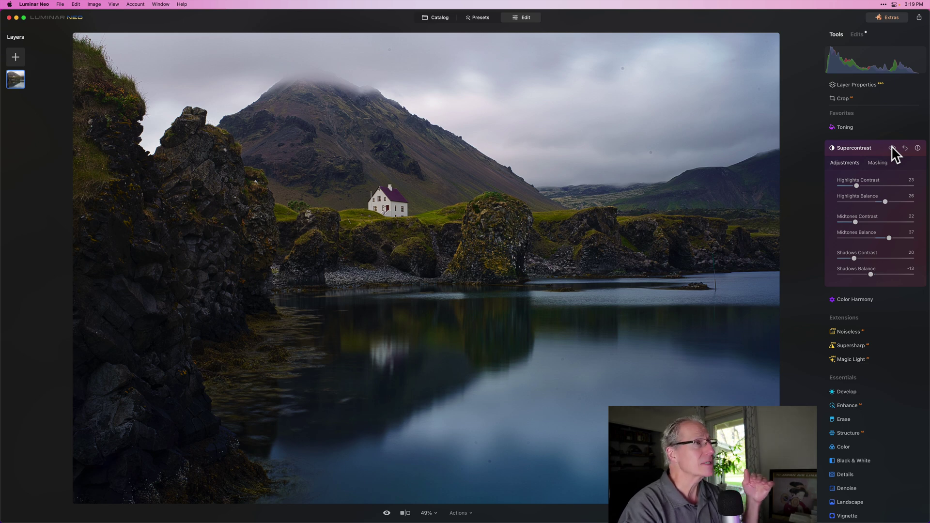
{"action": "left_click", "coordinate": [891, 147]}
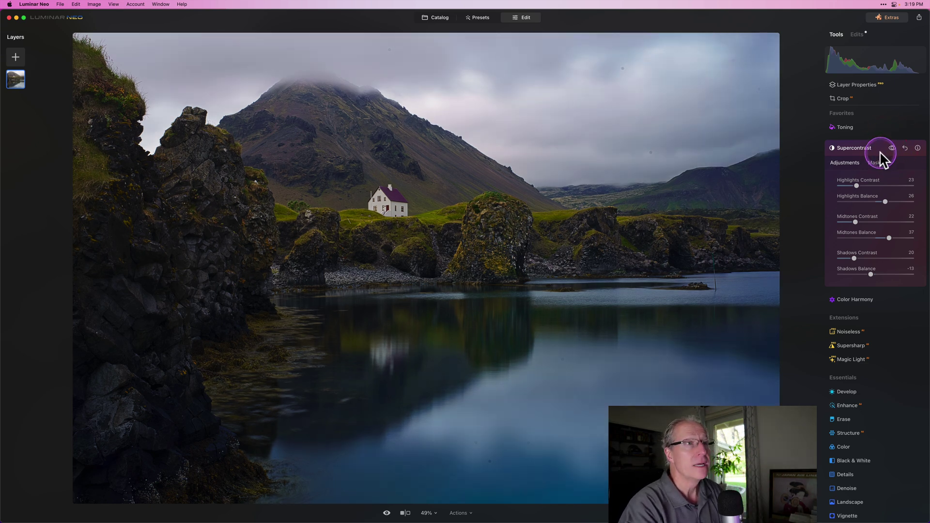
{"action": "left_click", "coordinate": [879, 150]}
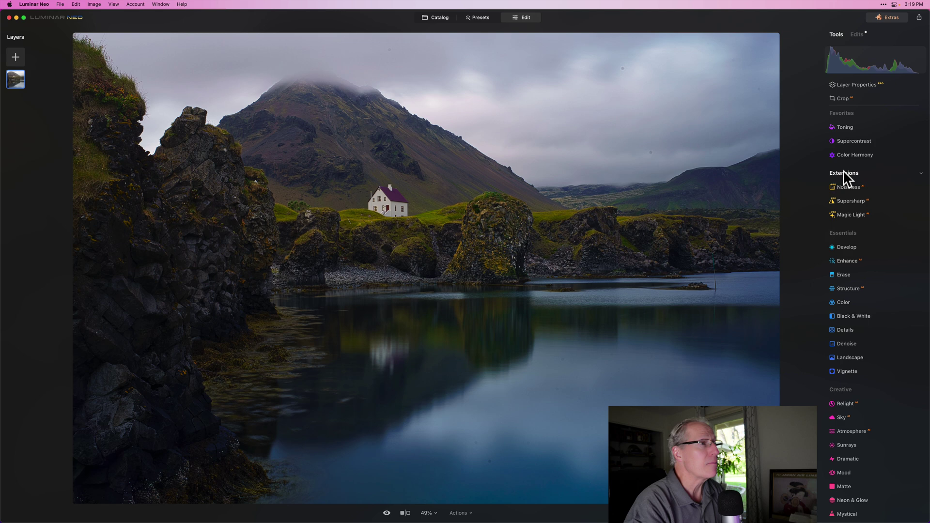
{"action": "left_click", "coordinate": [869, 250]}
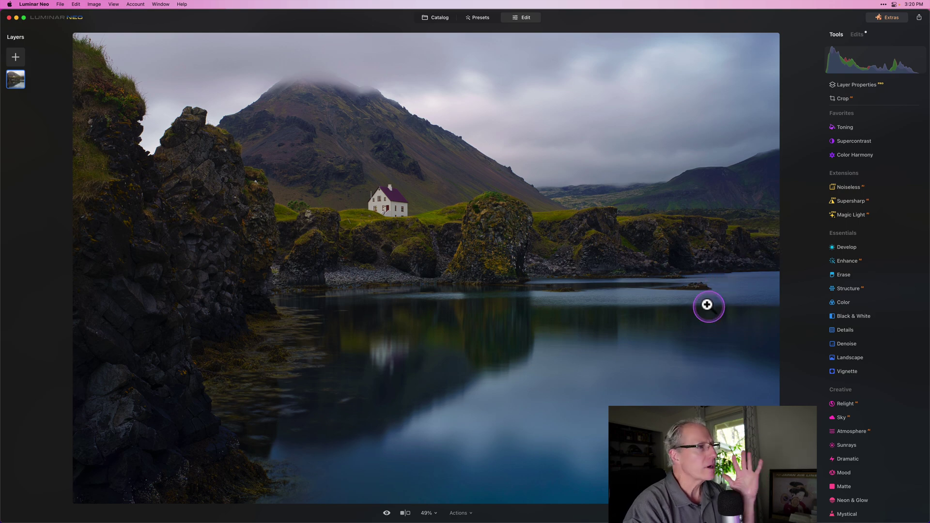
{"action": "key", "text": "backslash"}
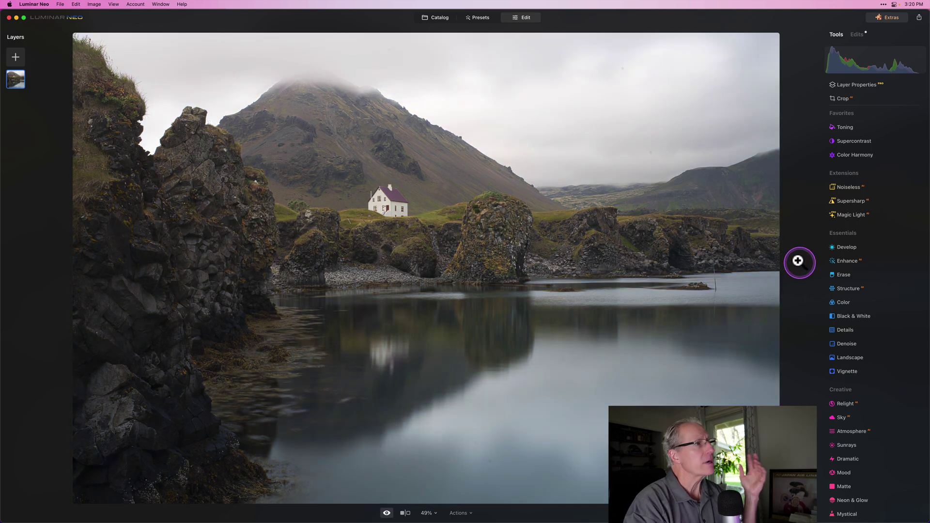
{"action": "key", "text": "backslash"}
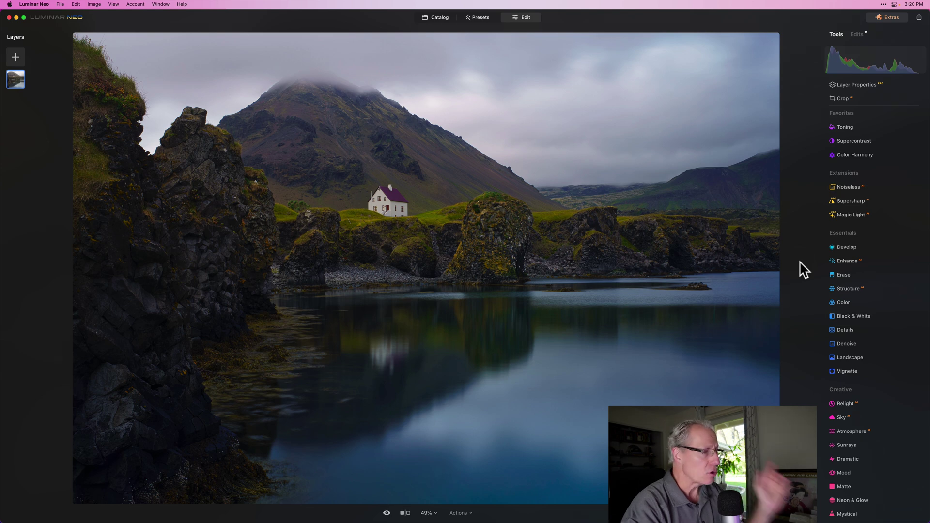
Add a Linear Gradient mask to a Develop adjustment
{"action": "left_click", "coordinate": [848, 246]}
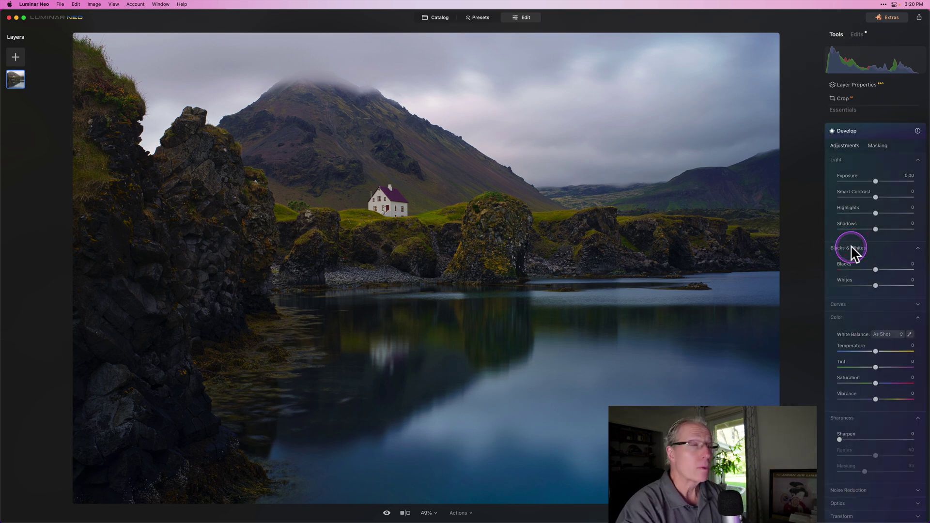
{"action": "left_click", "coordinate": [876, 145]}
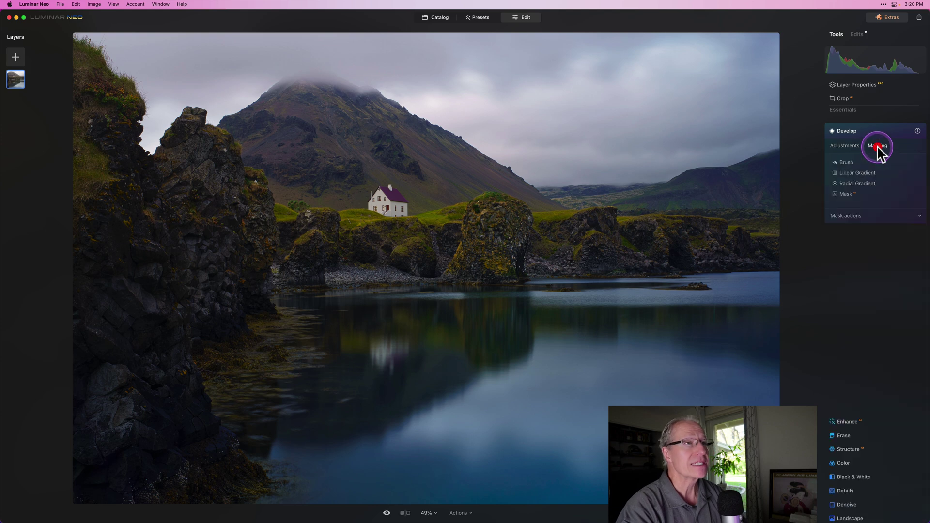
{"action": "left_click", "coordinate": [862, 172]}
{"action": "left_click", "coordinate": [606, 190]}
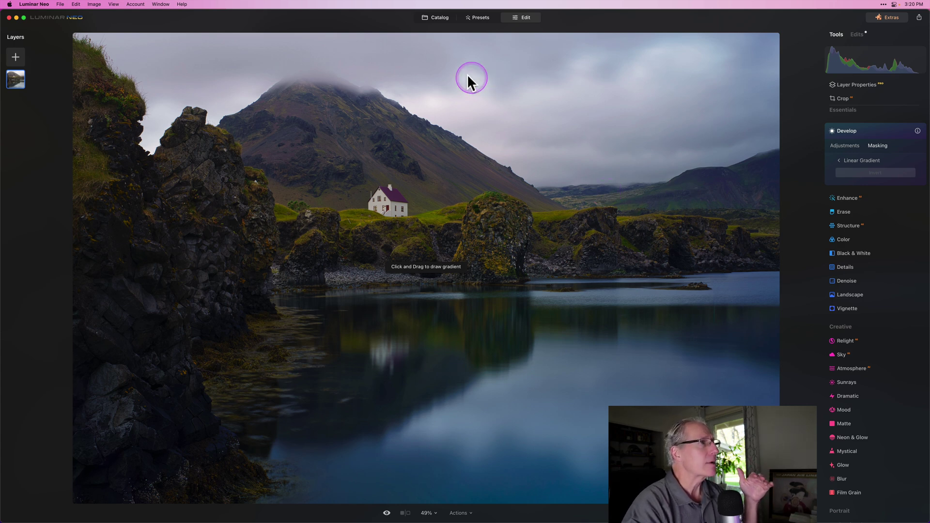
Draw the gradient down from the sky, tilt it shallower, widen its lower fade and raise it
{"action": "mouse_move", "coordinate": [467, 78]}
{"action": "left_mouse_down"}
{"action": "mouse_move", "coordinate": [449, 100]}
{"action": "mouse_move", "coordinate": [455, 161]}
{"action": "mouse_move", "coordinate": [438, 163]}
{"action": "mouse_move", "coordinate": [449, 179]}
{"action": "left_mouse_up"}
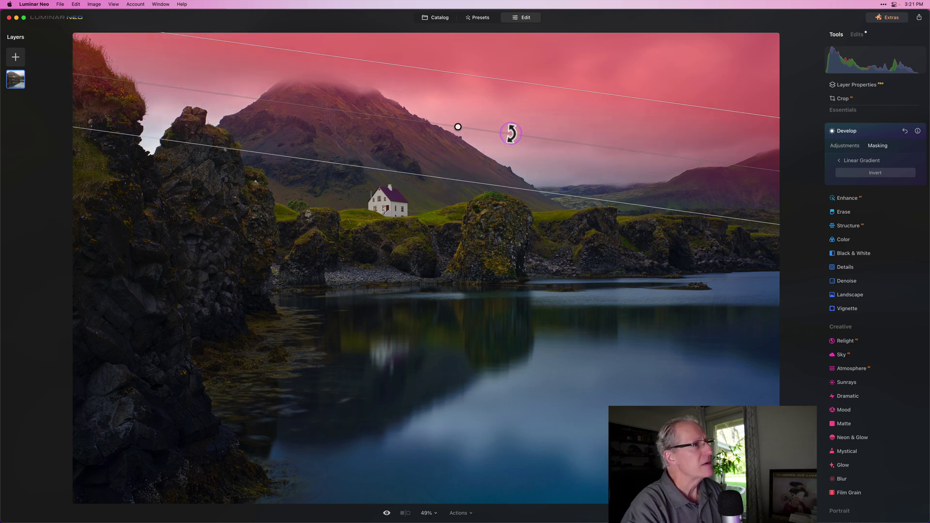
{"action": "left_click_drag", "start_coordinate": [511, 133], "coordinate": [509, 131]}
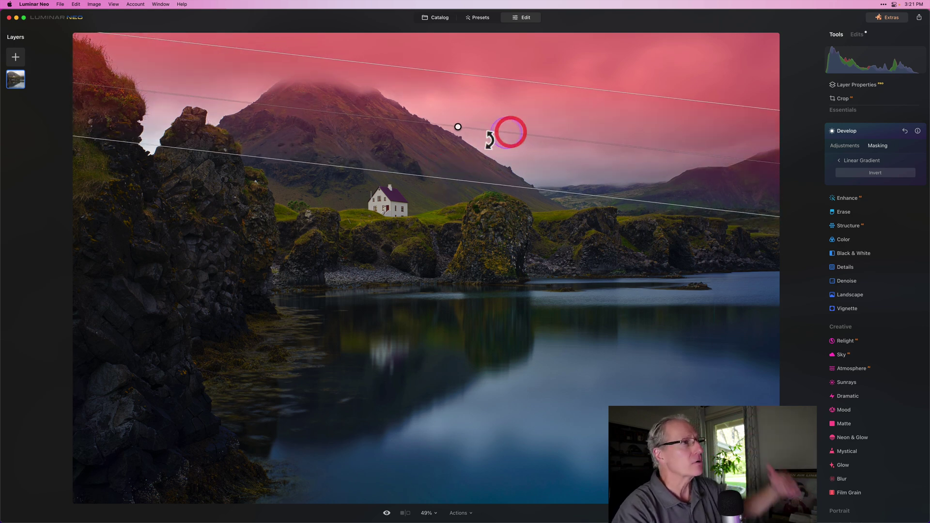
{"action": "left_click_drag", "start_coordinate": [458, 185], "coordinate": [458, 193]}
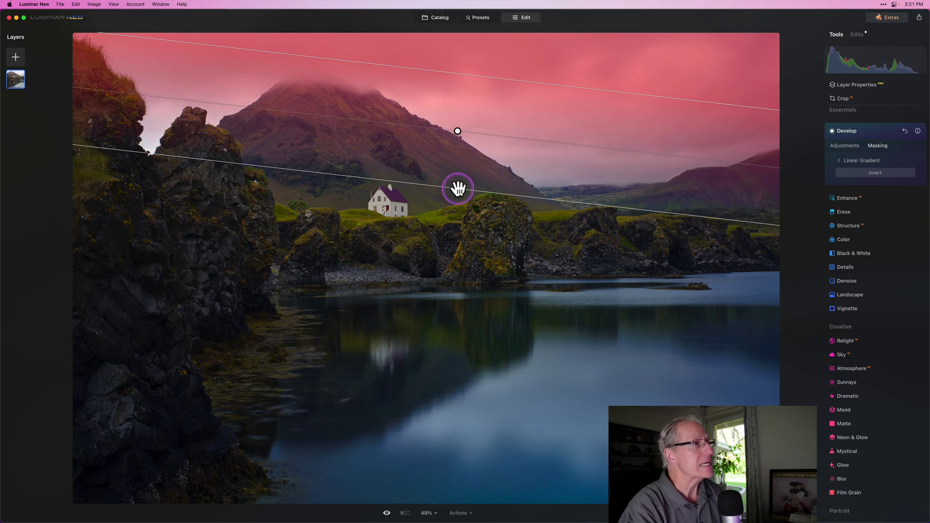
{"action": "left_click_drag", "start_coordinate": [459, 129], "coordinate": [456, 114]}
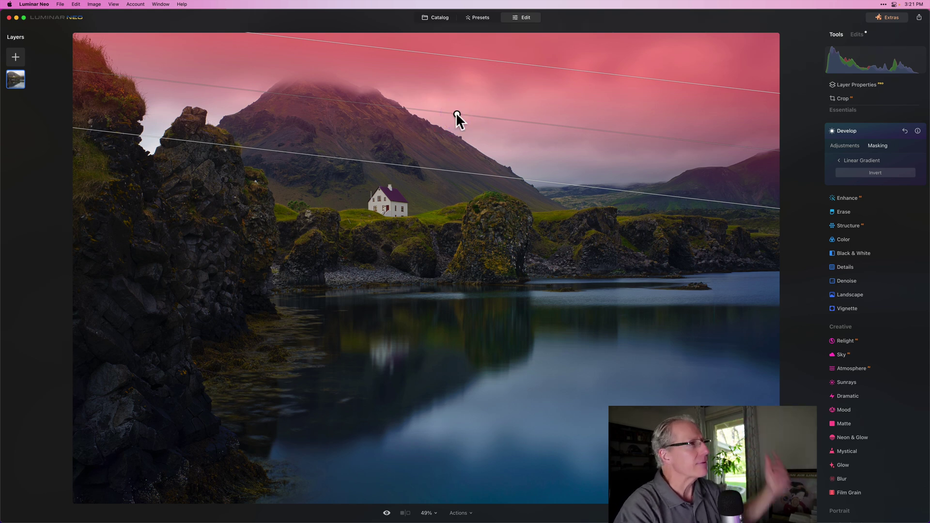
{"action": "left_click_drag", "start_coordinate": [456, 117], "coordinate": [457, 103]}
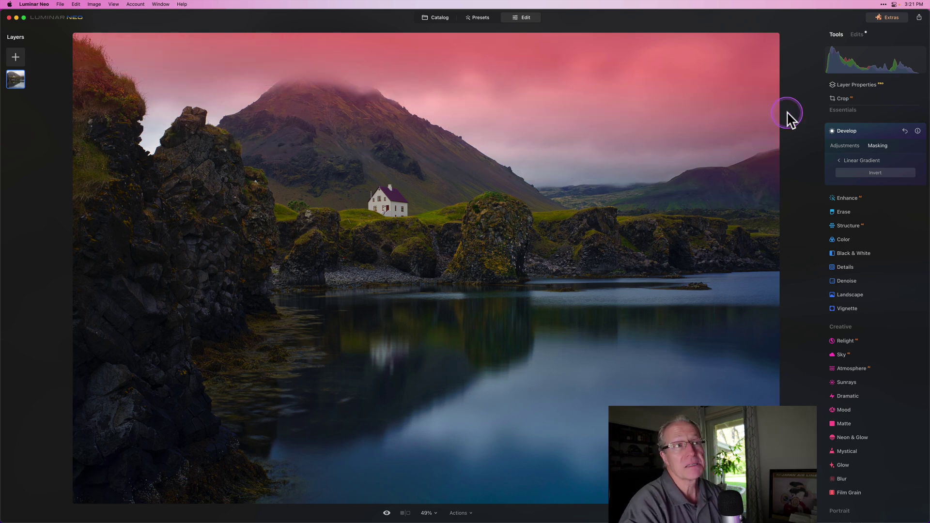
Lower the masked sky's Exposure to -2.00 and Temperature to -23
{"action": "left_click", "coordinate": [854, 147]}
{"action": "left_click", "coordinate": [875, 181]}
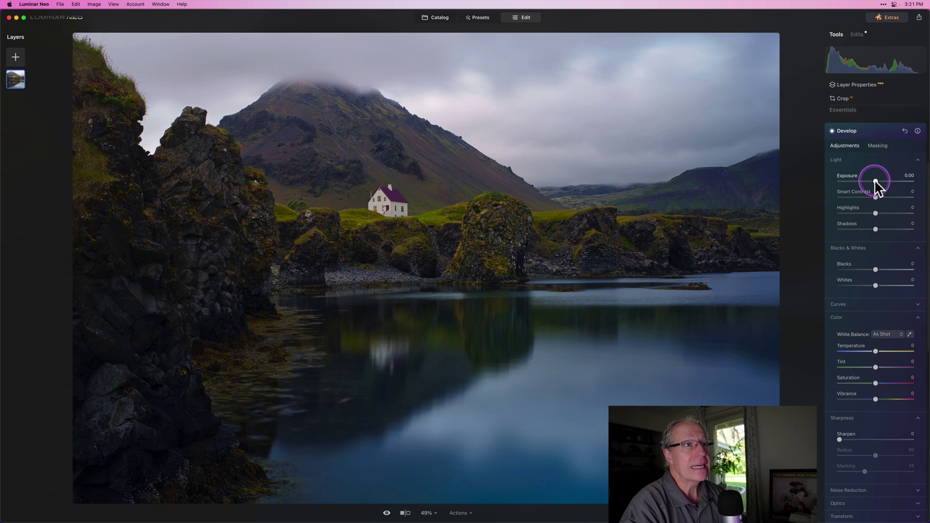
{"action": "left_click_drag", "start_coordinate": [873, 181], "coordinate": [859, 180]}
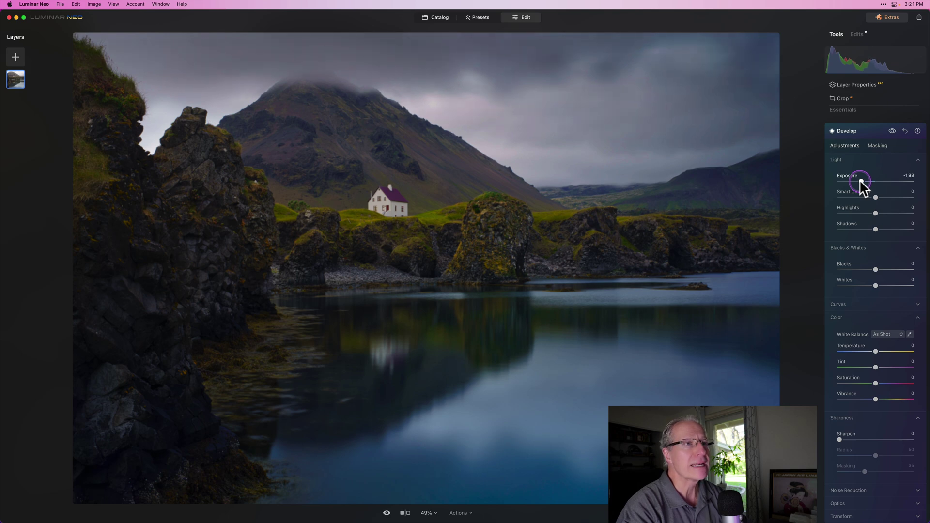
{"action": "left_click_drag", "start_coordinate": [859, 180], "coordinate": [860, 180]}
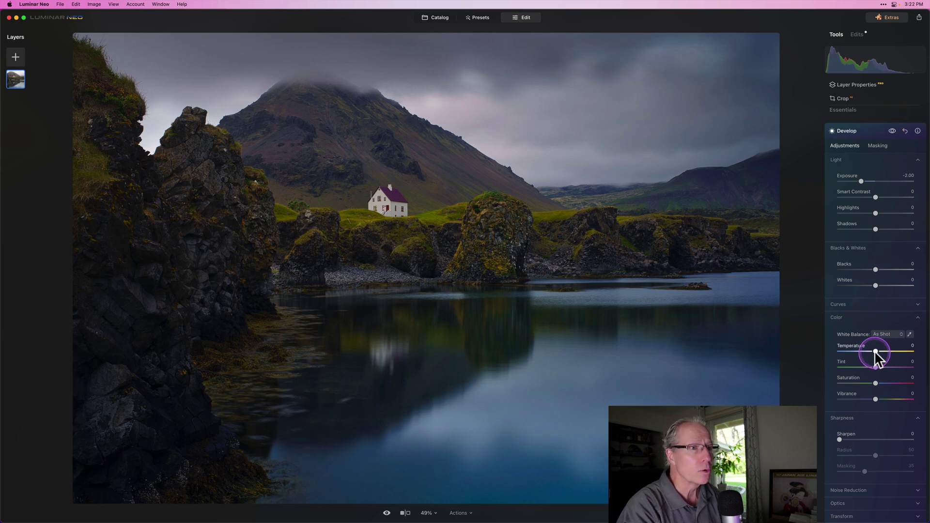
{"action": "left_click_drag", "start_coordinate": [869, 352], "coordinate": [867, 352]}
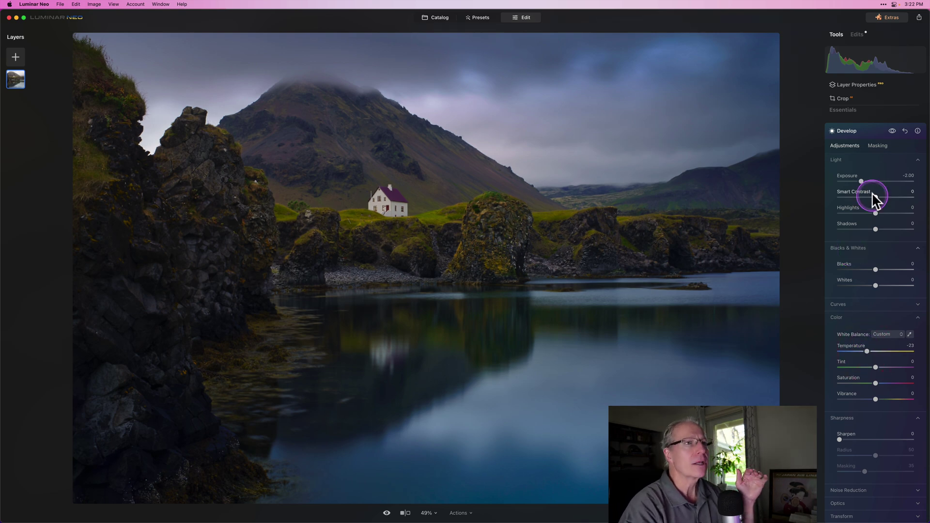
{"action": "left_click_drag", "start_coordinate": [863, 186], "coordinate": [863, 186]}
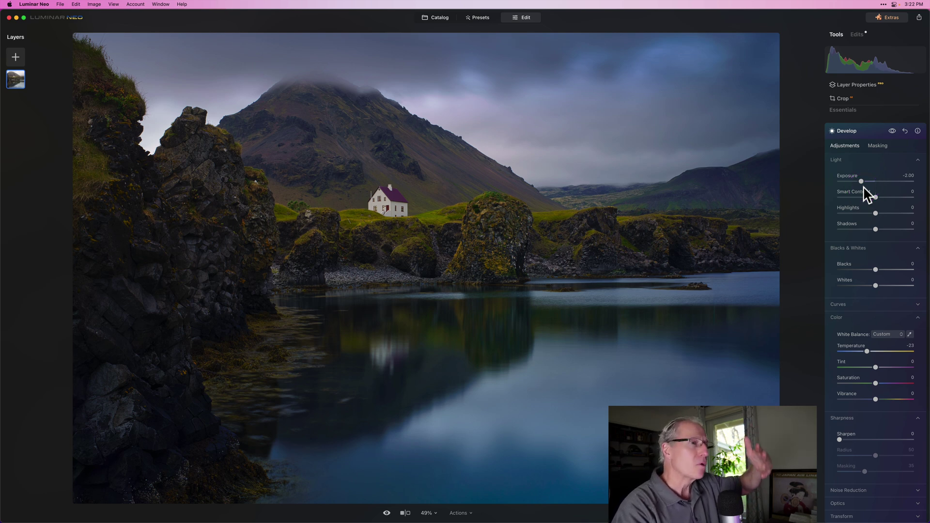
Compare the photo with and without the masked Develop edit, then close Develop
{"action": "left_click", "coordinate": [891, 136]}
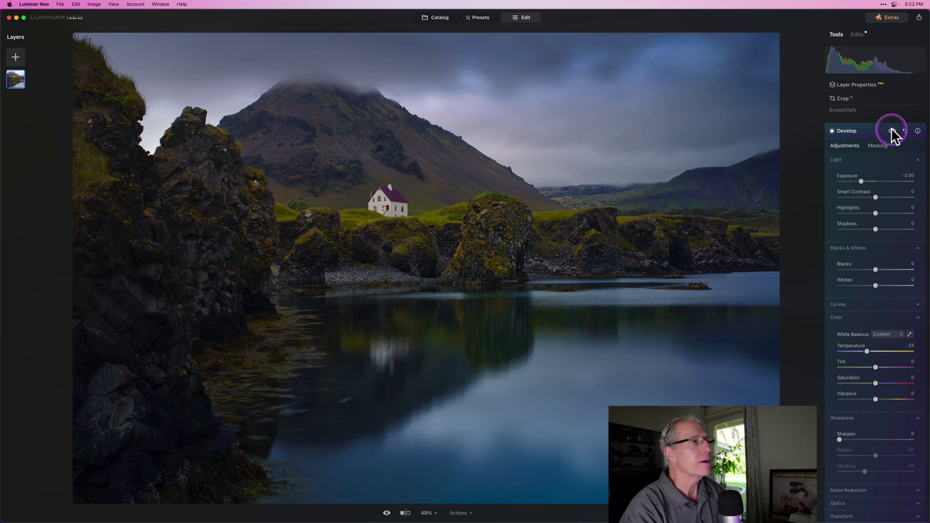
{"action": "left_click", "coordinate": [891, 130]}
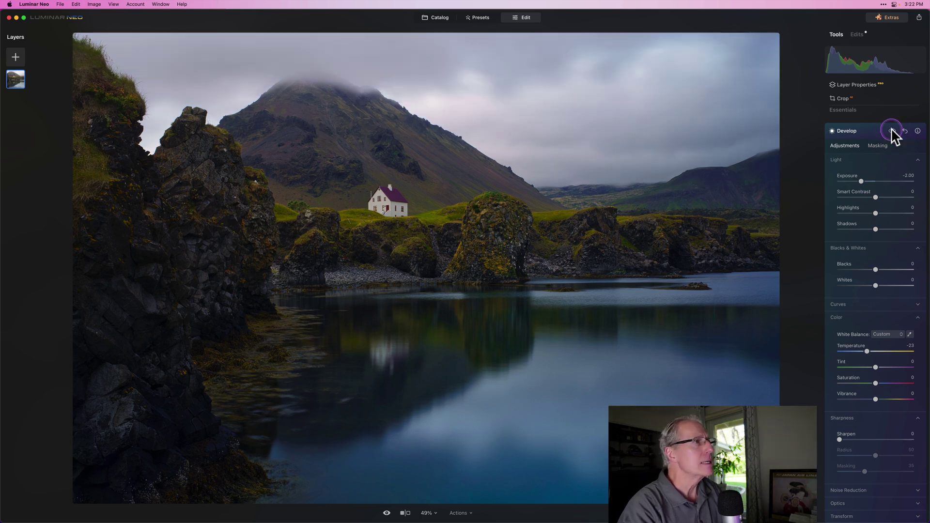
{"action": "left_click", "coordinate": [891, 129]}
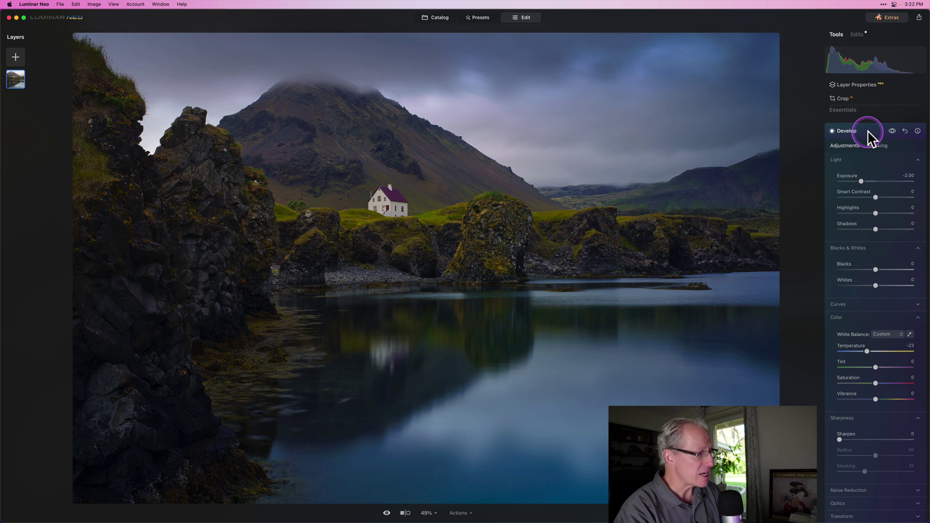
{"action": "left_click", "coordinate": [868, 130]}
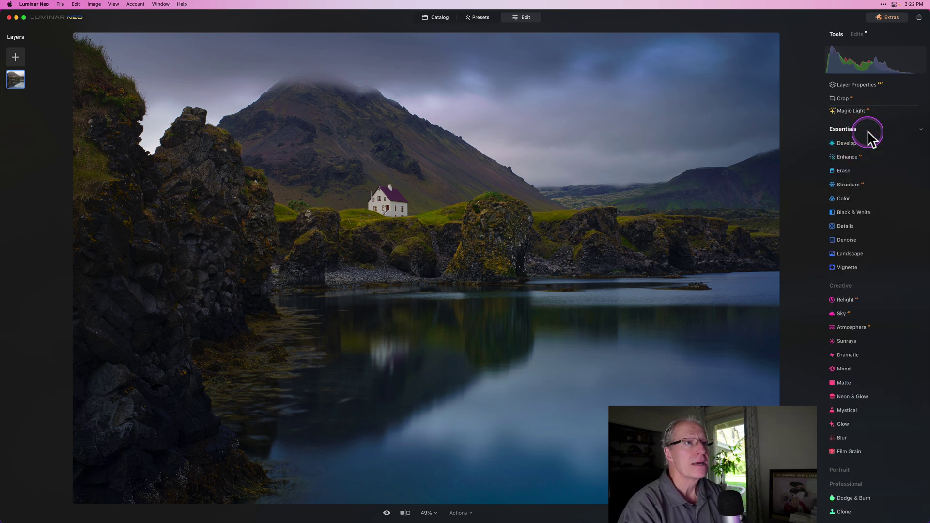
{"action": "left_click", "coordinate": [859, 171]}
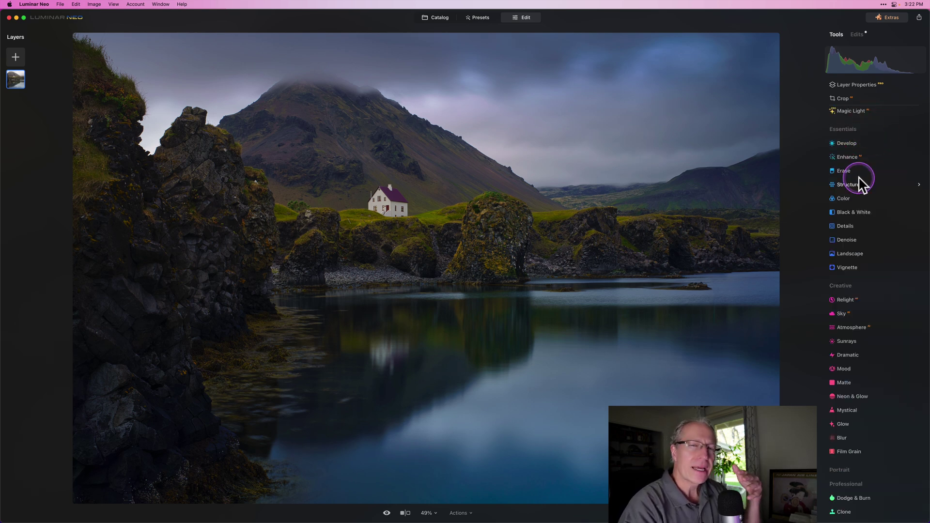
Open Structure and raise its Amount to 41
{"action": "left_click", "coordinate": [855, 184]}
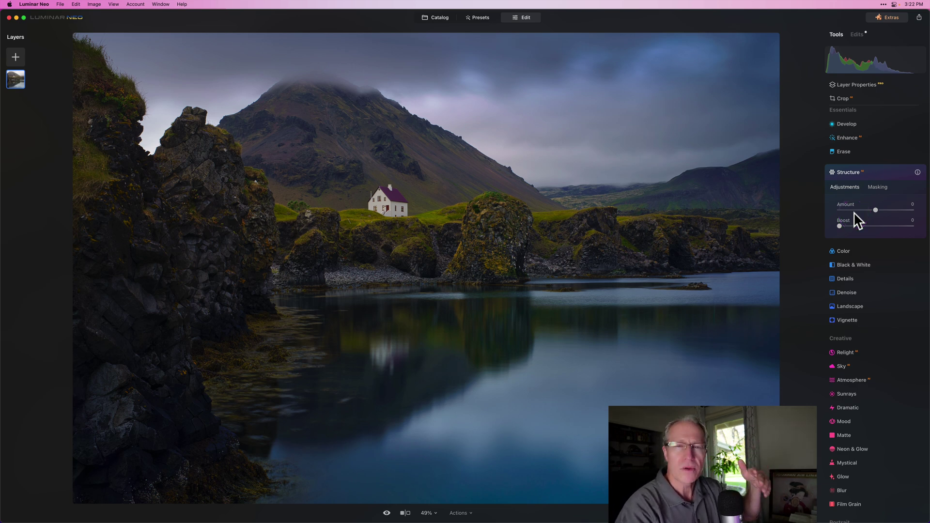
{"action": "left_click", "coordinate": [880, 208]}
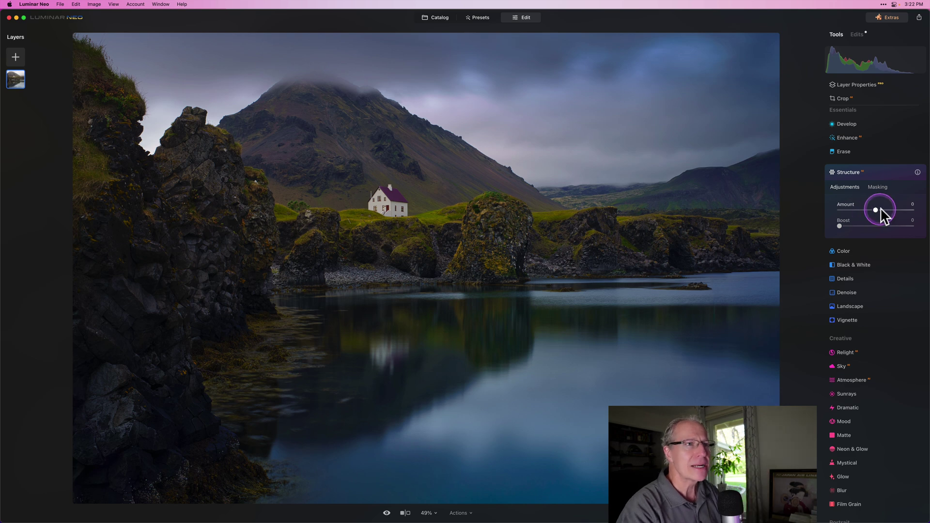
{"action": "left_click_drag", "start_coordinate": [880, 209], "coordinate": [884, 210]}
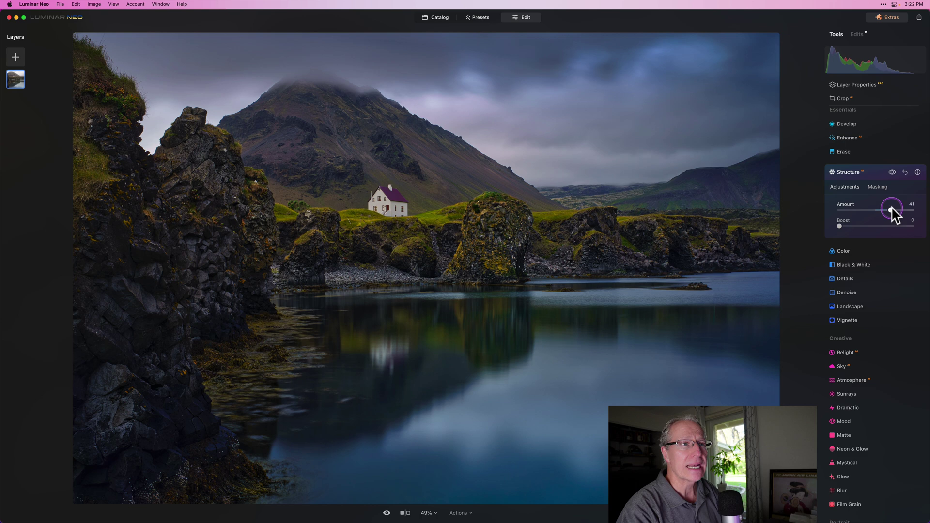
Add a Structure brush mask at size 220 and paint it over the left rock formation
{"action": "left_click", "coordinate": [875, 187]}
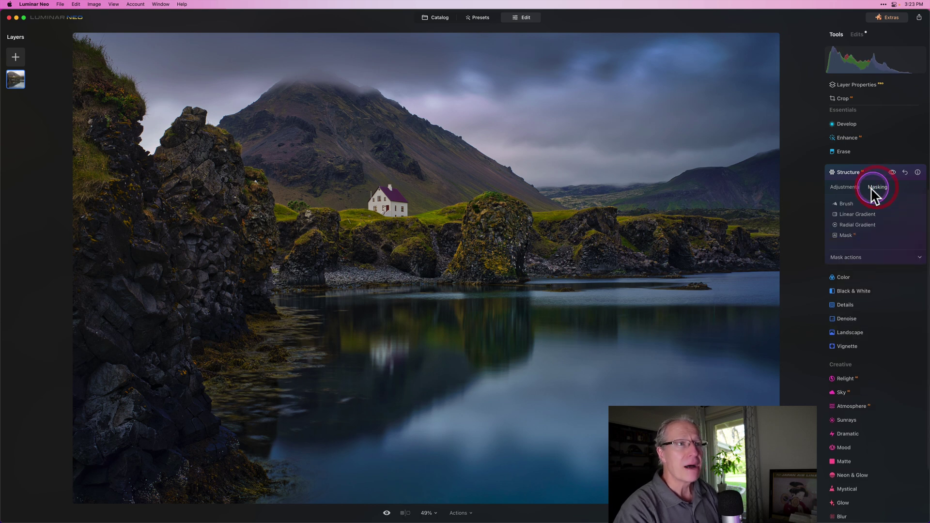
{"action": "left_click", "coordinate": [846, 204]}
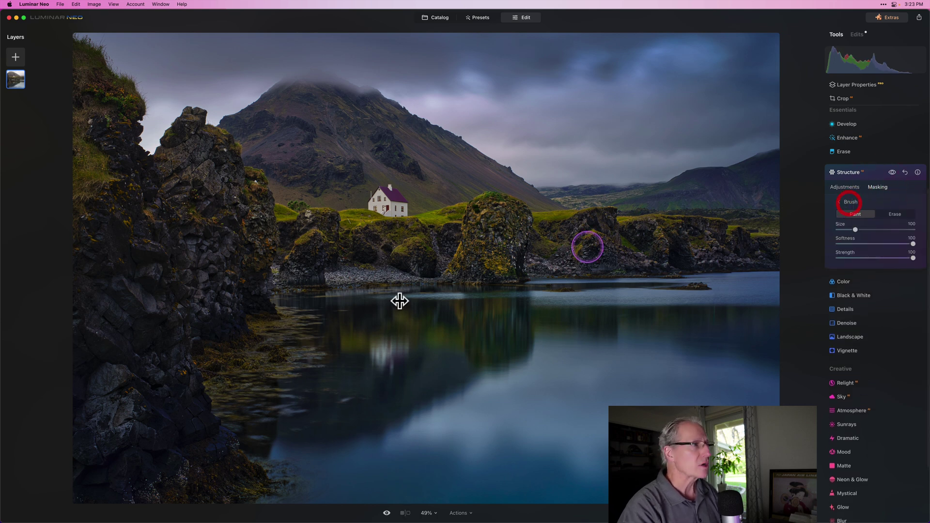
{"action": "left_click", "coordinate": [332, 263]}
{"action": "key", "text": "bracketright"}
{"action": "key", "text": "bracketright"}
{"action": "key", "text": "bracketright"}
{"action": "key", "text": "bracketright"}
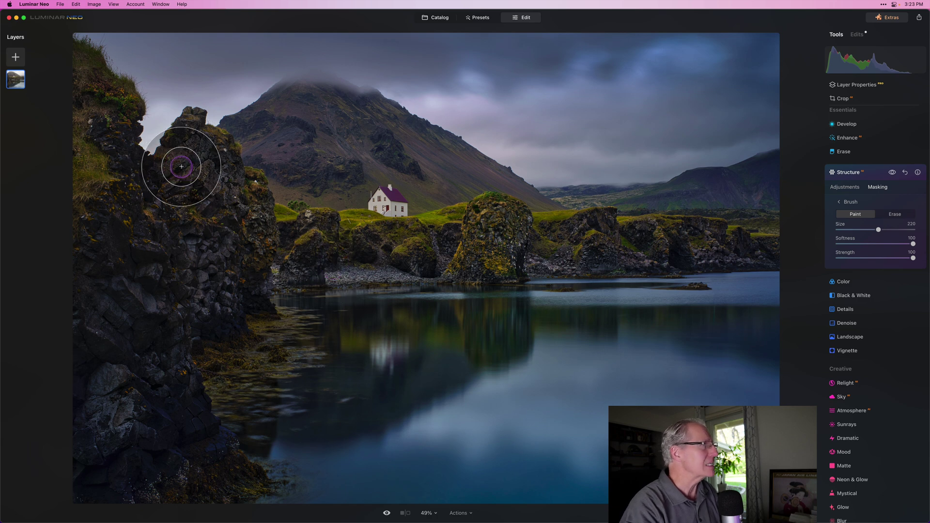
{"action": "mouse_move", "coordinate": [211, 161]}
{"action": "left_mouse_down"}
{"action": "mouse_move", "coordinate": [209, 188]}
{"action": "mouse_move", "coordinate": [237, 204]}
{"action": "mouse_move", "coordinate": [227, 256]}
{"action": "mouse_move", "coordinate": [142, 262]}
{"action": "mouse_move", "coordinate": [153, 205]}
{"action": "mouse_move", "coordinate": [103, 321]}
{"action": "mouse_move", "coordinate": [129, 389]}
{"action": "mouse_move", "coordinate": [186, 313]}
{"action": "mouse_move", "coordinate": [167, 348]}
{"action": "mouse_move", "coordinate": [277, 275]}
{"action": "mouse_move", "coordinate": [273, 350]}
{"action": "mouse_move", "coordinate": [241, 360]}
{"action": "mouse_move", "coordinate": [188, 434]}
{"action": "mouse_move", "coordinate": [229, 474]}
{"action": "mouse_move", "coordinate": [114, 492]}
{"action": "mouse_move", "coordinate": [99, 446]}
{"action": "mouse_move", "coordinate": [123, 389]}
{"action": "mouse_move", "coordinate": [141, 451]}
{"action": "mouse_move", "coordinate": [129, 395]}
{"action": "mouse_move", "coordinate": [110, 431]}
{"action": "mouse_move", "coordinate": [269, 264]}
{"action": "mouse_move", "coordinate": [342, 244]}
{"action": "mouse_move", "coordinate": [400, 206]}
{"action": "mouse_move", "coordinate": [292, 202]}
{"action": "mouse_move", "coordinate": [355, 163]}
{"action": "mouse_move", "coordinate": [401, 183]}
{"action": "mouse_move", "coordinate": [389, 250]}
{"action": "mouse_move", "coordinate": [361, 256]}
{"action": "mouse_move", "coordinate": [500, 214]}
{"action": "mouse_move", "coordinate": [513, 239]}
{"action": "mouse_move", "coordinate": [587, 246]}
{"action": "mouse_move", "coordinate": [799, 232]}
{"action": "mouse_move", "coordinate": [370, 275]}
{"action": "mouse_move", "coordinate": [392, 230]}
{"action": "mouse_move", "coordinate": [330, 187]}
{"action": "mouse_move", "coordinate": [250, 213]}
{"action": "mouse_move", "coordinate": [224, 278]}
{"action": "left_mouse_up"}
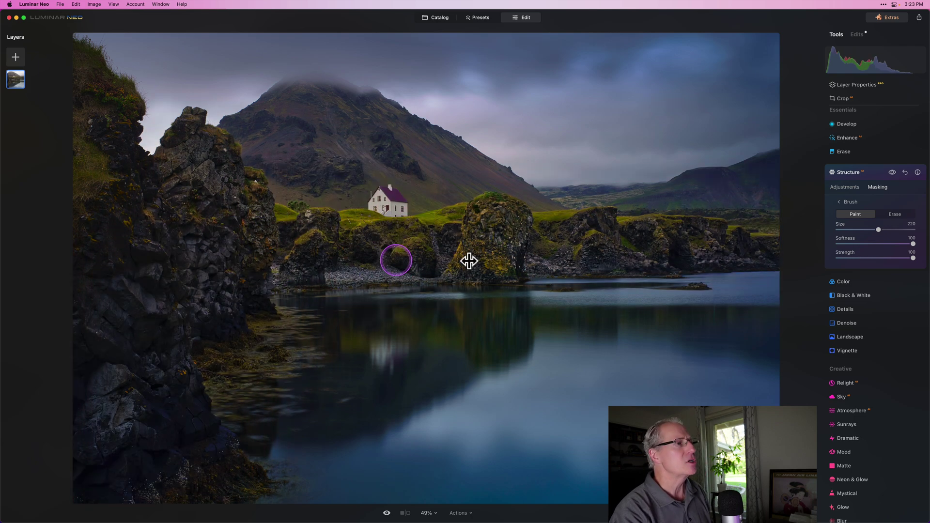
Compare the photo with and without the masked Structure effect
{"action": "left_click", "coordinate": [892, 172]}
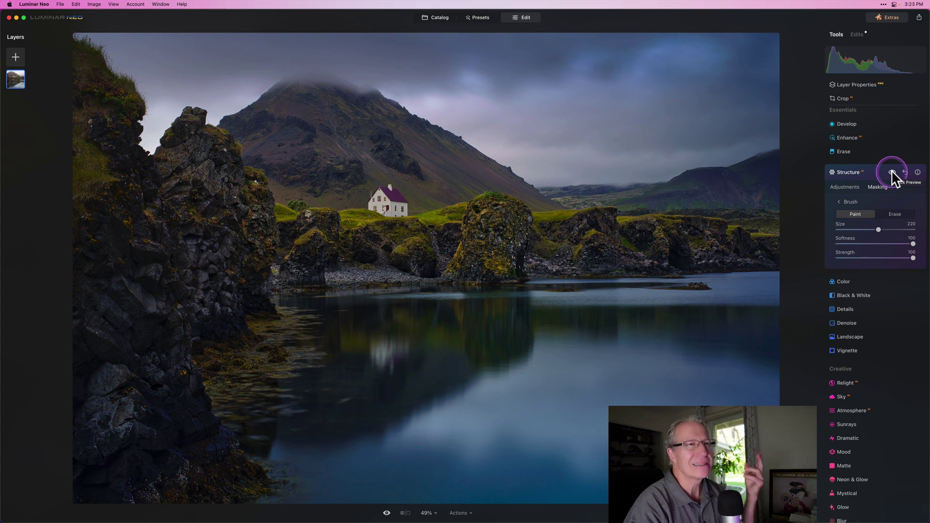
{"action": "left_click", "coordinate": [891, 172]}
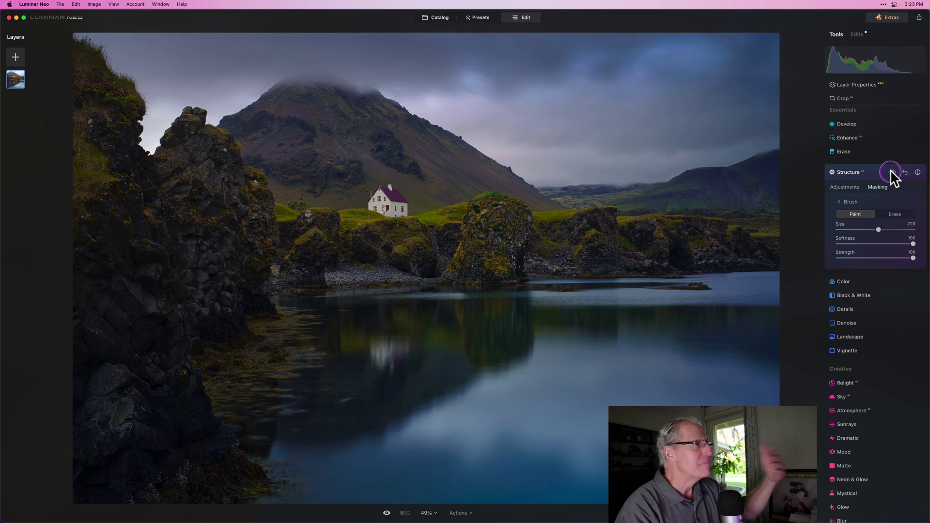
{"action": "left_click", "coordinate": [891, 172]}
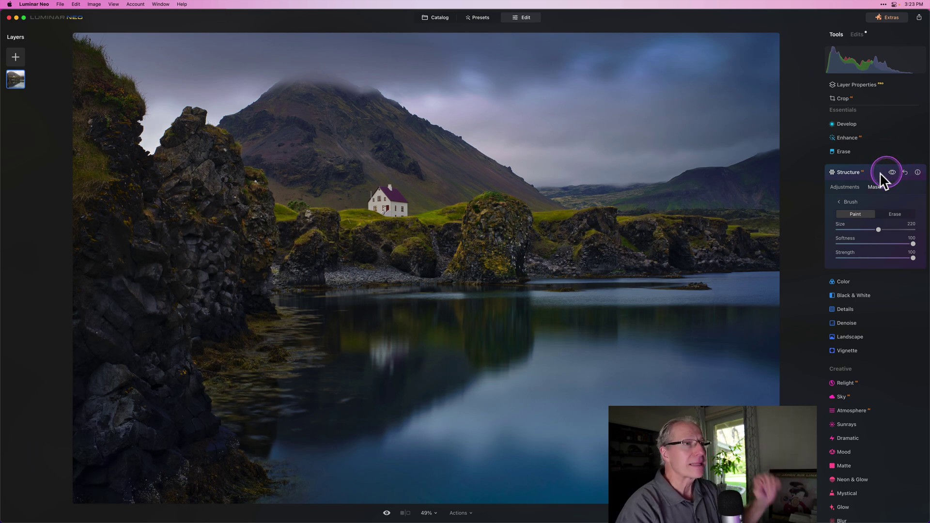
Show and hide the Structure mask overlay, then check the brush's paint mode and softness
{"action": "left_click", "coordinate": [840, 200]}
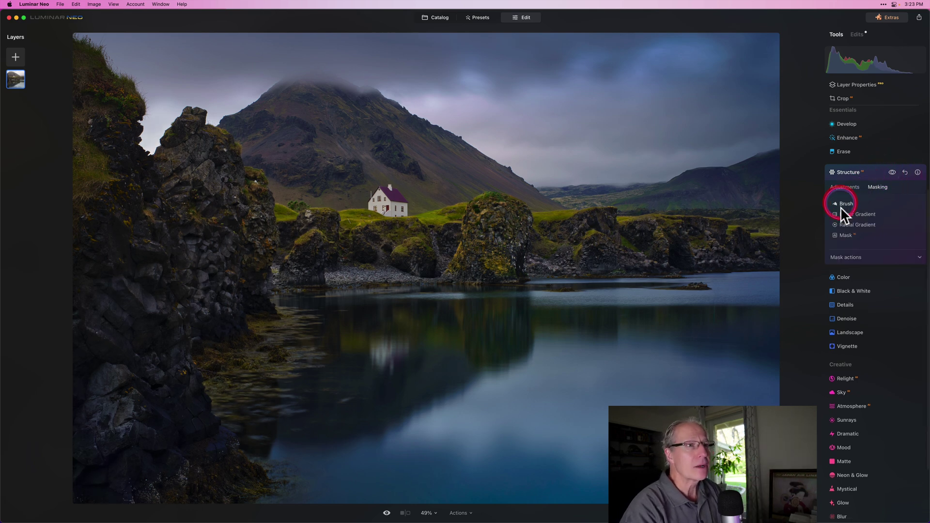
{"action": "left_click", "coordinate": [853, 257]}
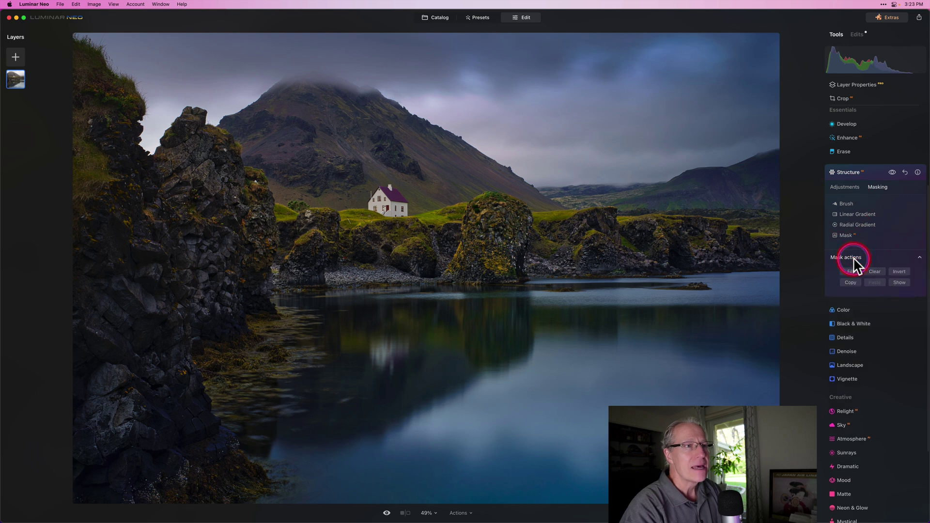
{"action": "left_click", "coordinate": [899, 282]}
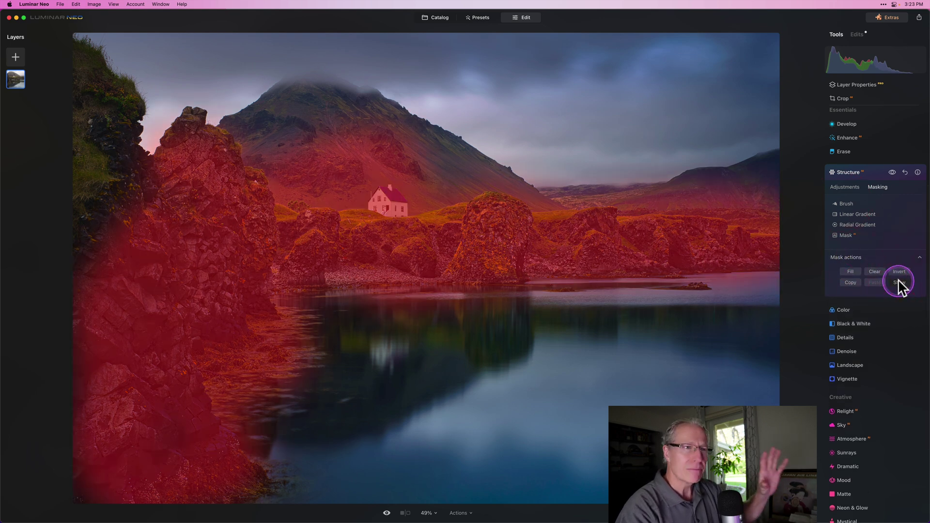
{"action": "left_click", "coordinate": [898, 280]}
{"action": "left_click", "coordinate": [847, 203]}
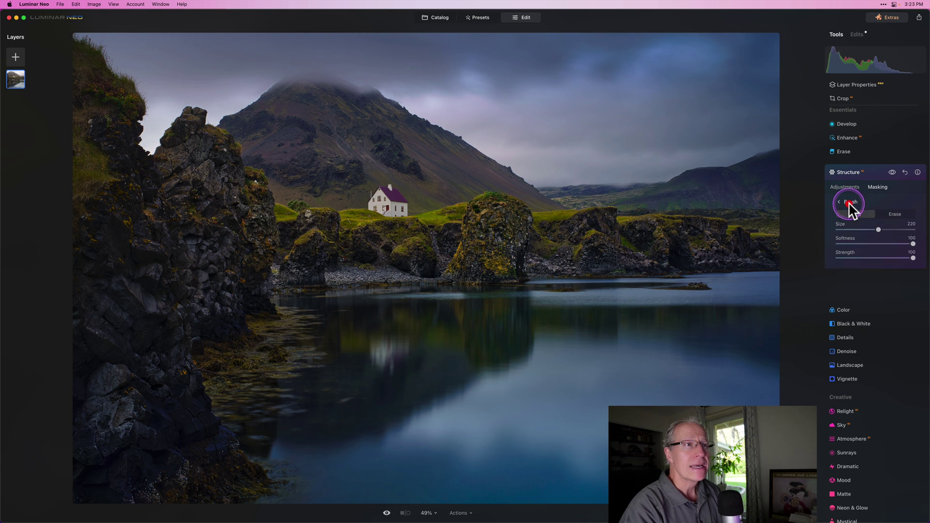
{"action": "left_click", "coordinate": [878, 217]}
{"action": "left_click", "coordinate": [913, 245]}
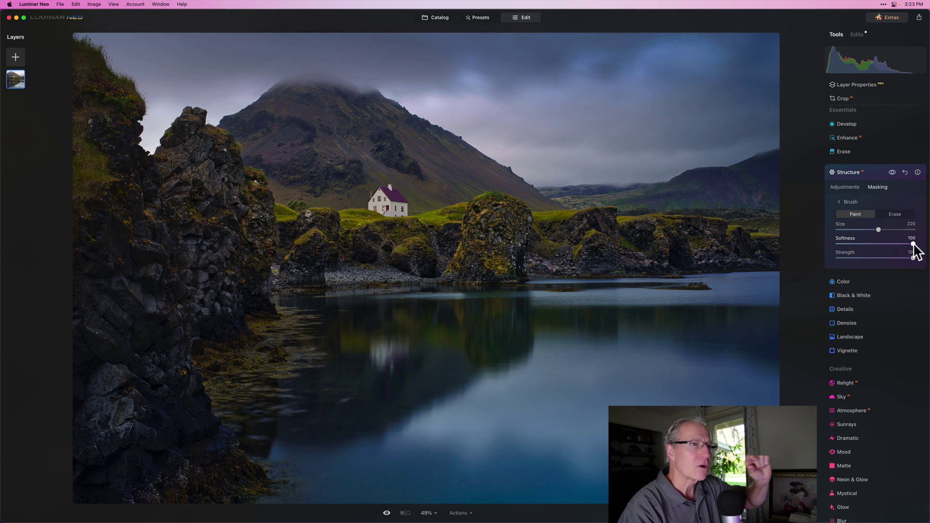
{"action": "left_click", "coordinate": [913, 246]}
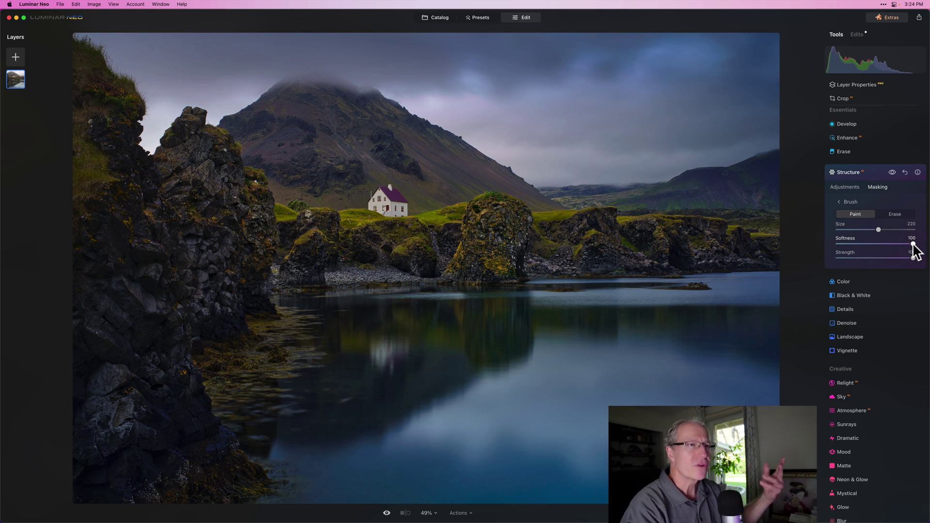
{"action": "left_click", "coordinate": [875, 201]}
Review the mask overlay once more and copy the Structure mask
{"action": "left_click", "coordinate": [842, 202]}
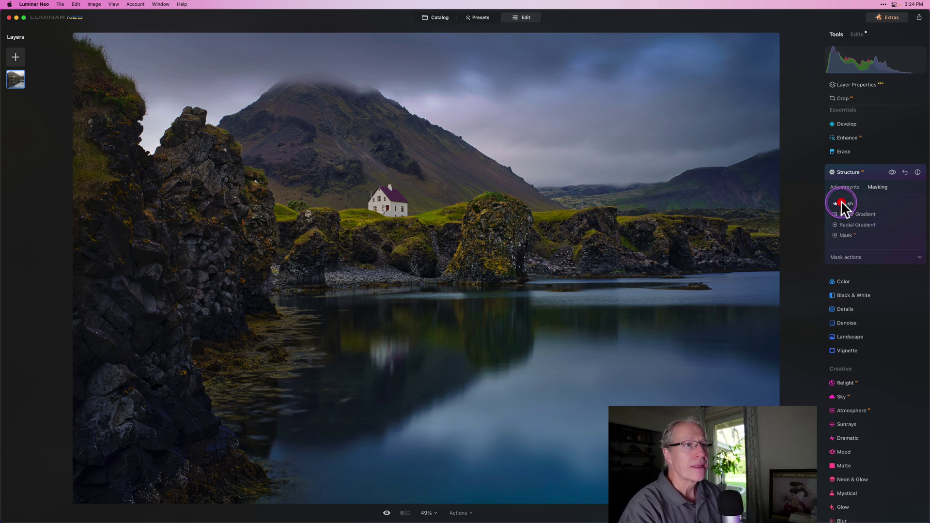
{"action": "left_click", "coordinate": [858, 252]}
{"action": "left_click", "coordinate": [904, 284]}
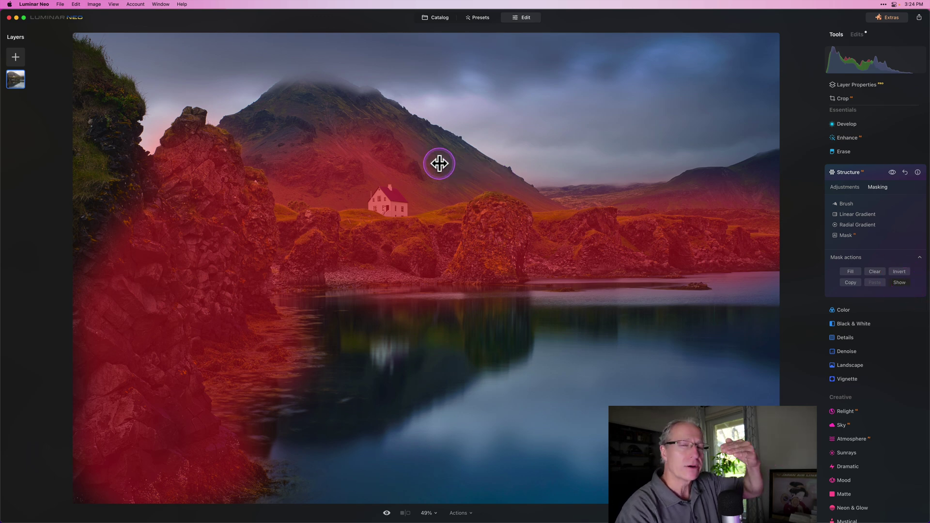
{"action": "left_click", "coordinate": [899, 282]}
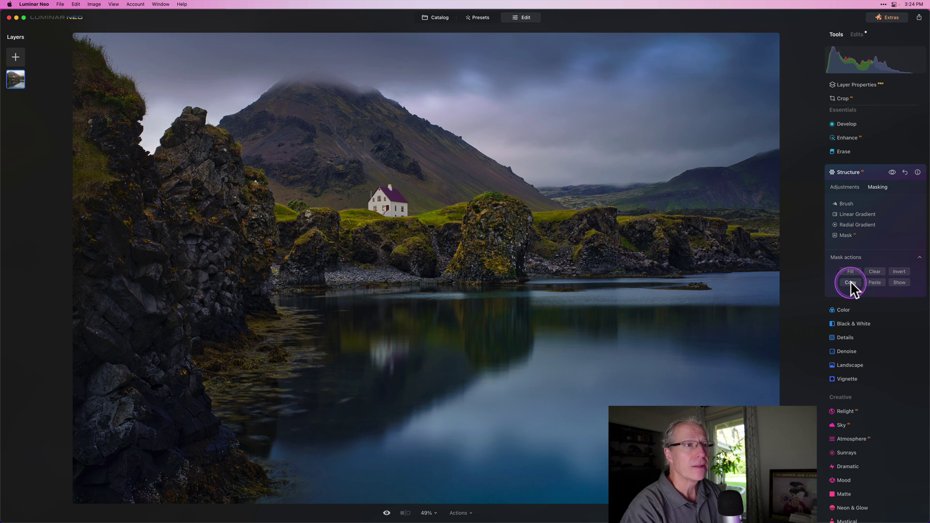
{"action": "left_click", "coordinate": [850, 282]}
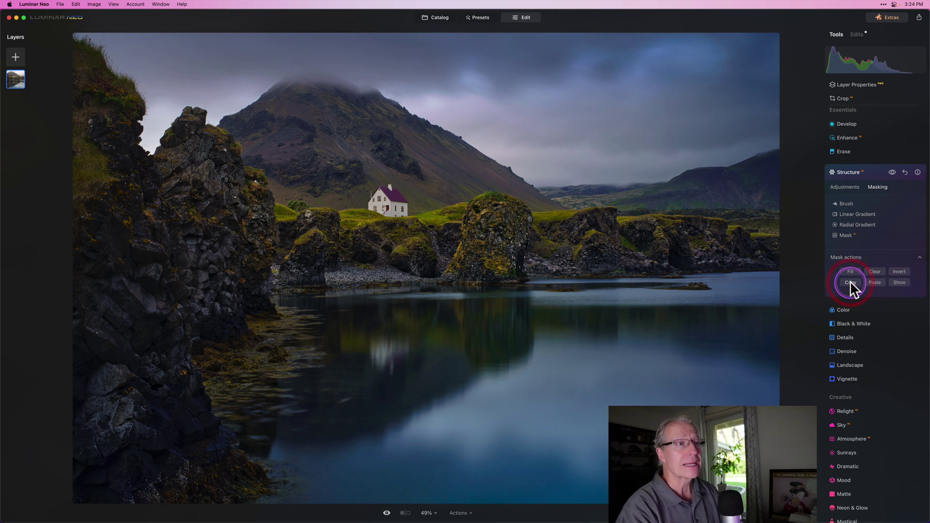
Paste the copied Structure mask into Enhance's masking and show its overlay
{"action": "left_click", "coordinate": [876, 172]}
{"action": "left_click", "coordinate": [865, 180]}
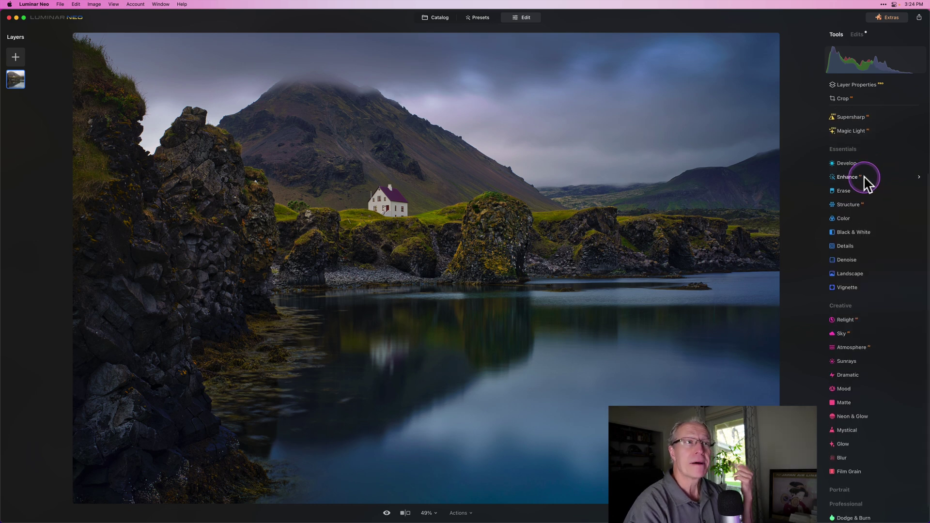
{"action": "left_click", "coordinate": [878, 199]}
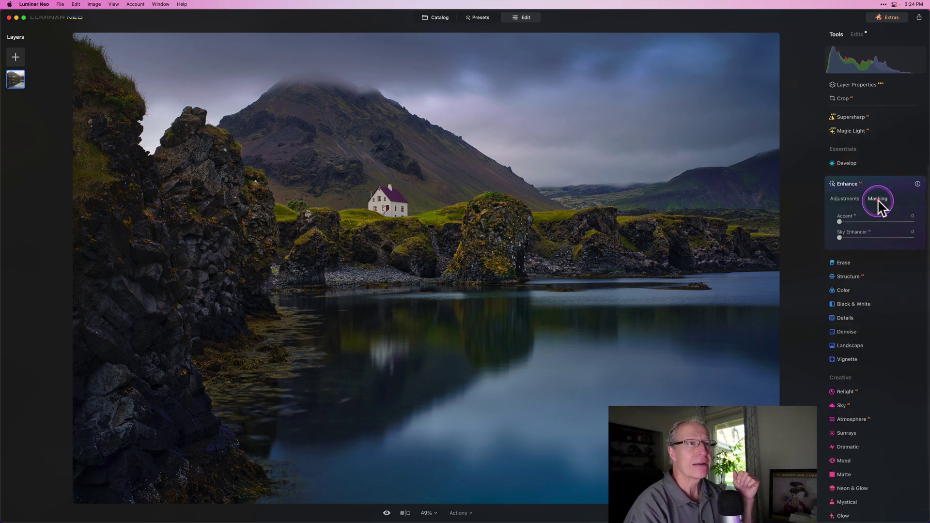
{"action": "left_click", "coordinate": [848, 269]}
{"action": "left_click", "coordinate": [874, 293]}
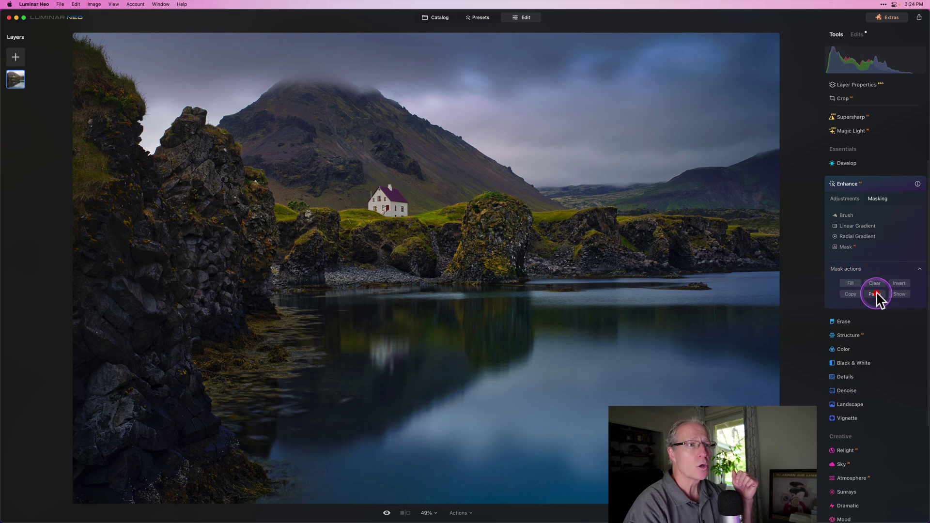
{"action": "left_click", "coordinate": [899, 294]}
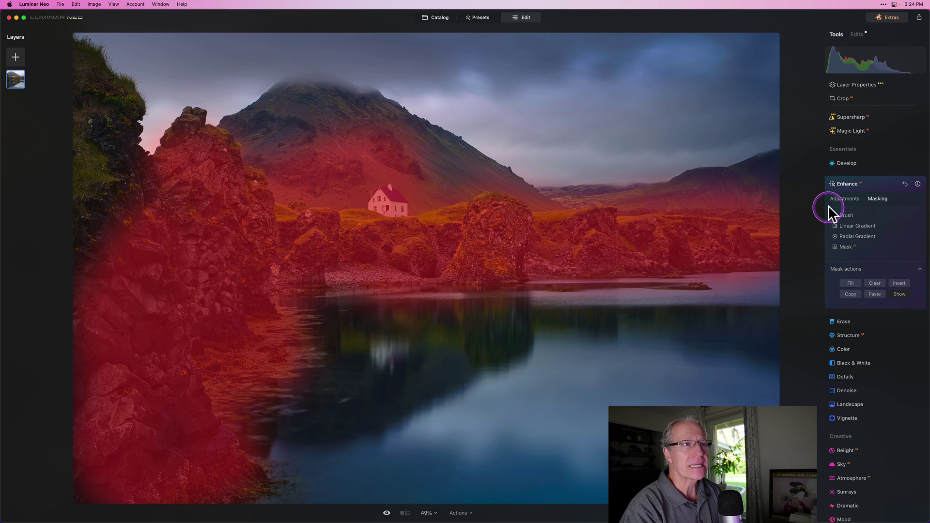
Extend Enhance's mask over the rocks' water reflection with a size 196 brush
{"action": "left_click", "coordinate": [846, 216]}
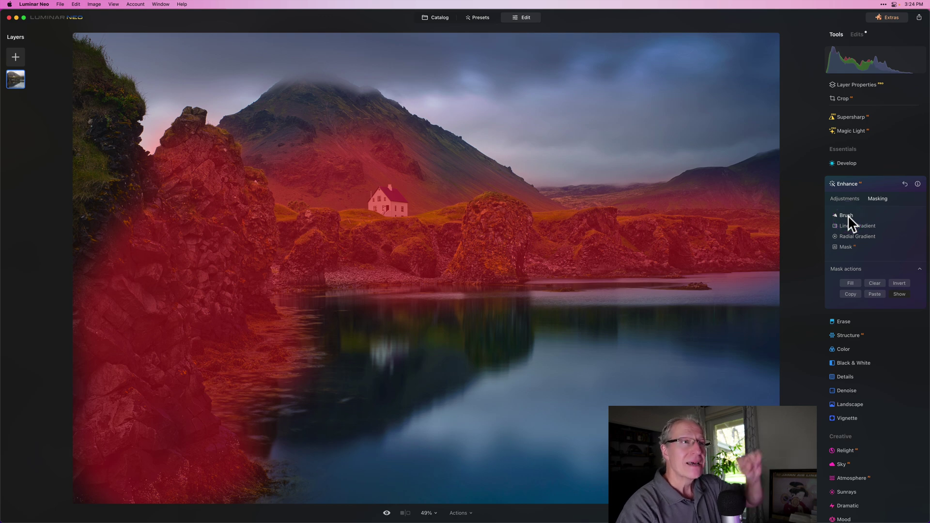
{"action": "left_click", "coordinate": [848, 216]}
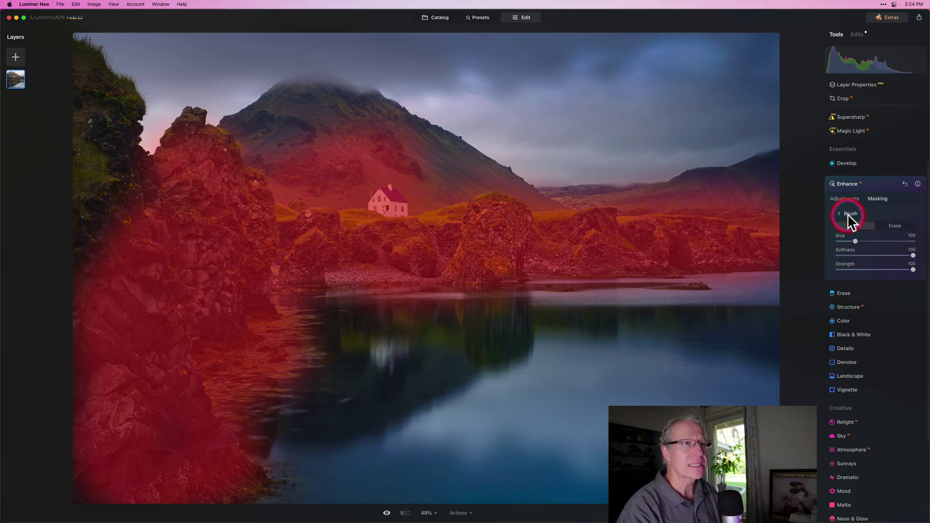
{"action": "left_click_drag", "start_coordinate": [402, 306], "coordinate": [401, 305]}
{"action": "left_click", "coordinate": [347, 313]}
{"action": "mouse_move", "coordinate": [347, 313]}
{"action": "left_mouse_down"}
{"action": "mouse_move", "coordinate": [451, 297]}
{"action": "mouse_move", "coordinate": [502, 335]}
{"action": "mouse_move", "coordinate": [426, 327]}
{"action": "mouse_move", "coordinate": [349, 404]}
{"action": "mouse_move", "coordinate": [287, 422]}
{"action": "mouse_move", "coordinate": [256, 401]}
{"action": "mouse_move", "coordinate": [330, 318]}
{"action": "mouse_move", "coordinate": [267, 287]}
{"action": "mouse_move", "coordinate": [325, 324]}
{"action": "mouse_move", "coordinate": [270, 373]}
{"action": "left_mouse_up"}
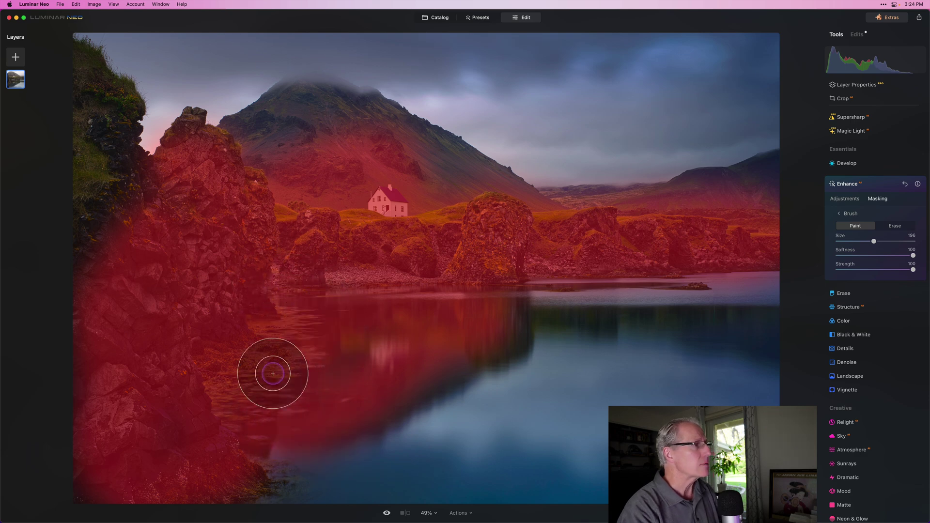
{"action": "left_click", "coordinate": [841, 198]}
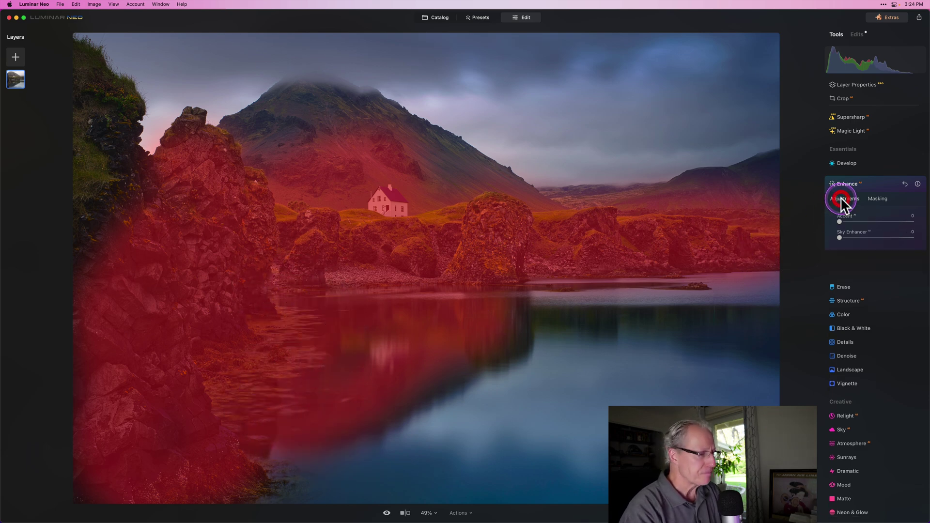
Raise Enhance Accent to 30 and toggle the effect off and on to compare
{"action": "left_click_drag", "start_coordinate": [839, 221], "coordinate": [856, 222]}
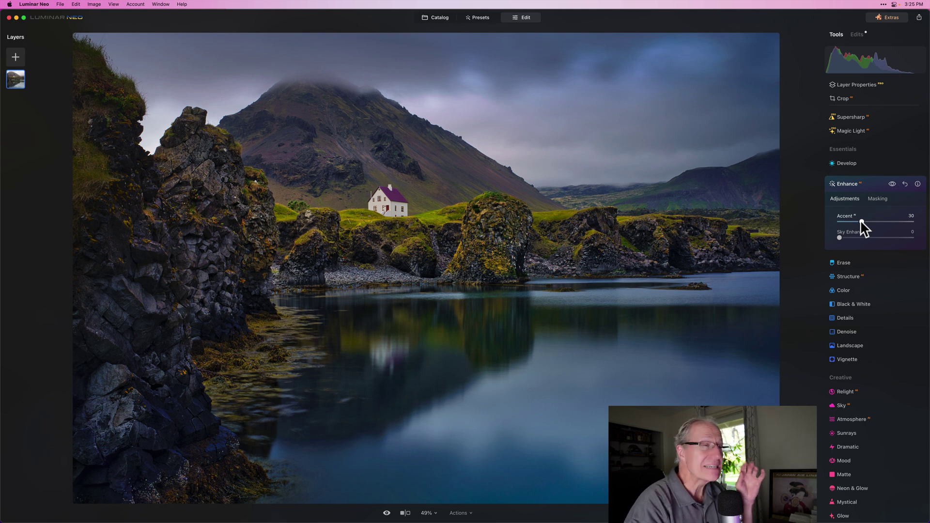
{"action": "left_click", "coordinate": [892, 184]}
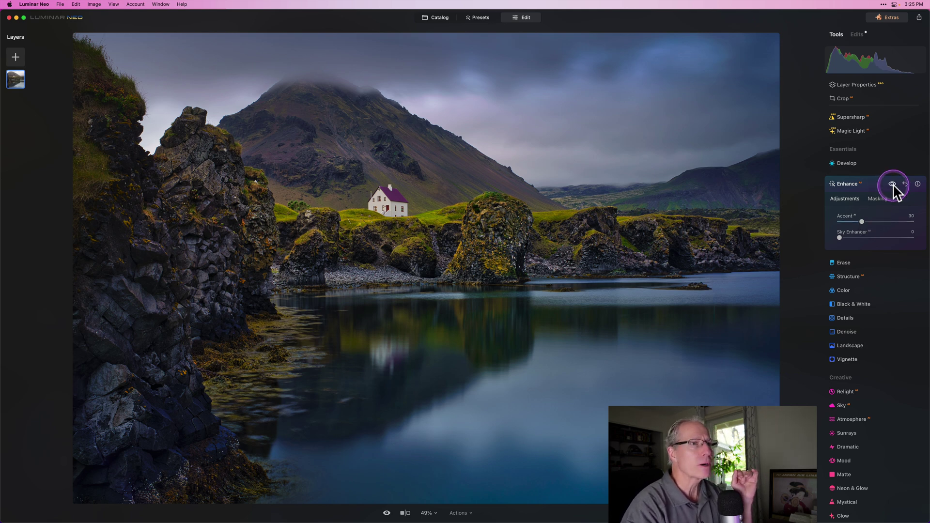
{"action": "left_click", "coordinate": [891, 184]}
{"action": "left_click", "coordinate": [891, 183]}
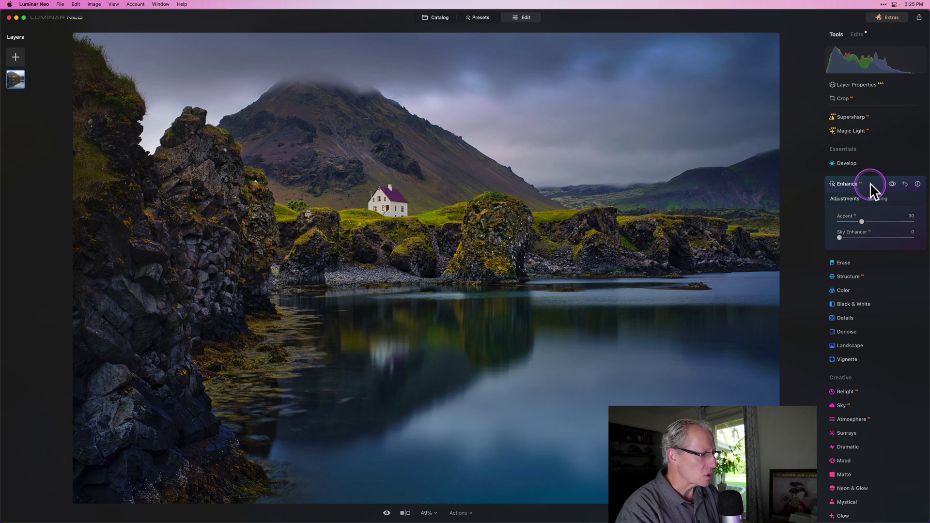
Open Toning for the highlights and set the tint saturation to 33
{"action": "left_click", "coordinate": [870, 182]}
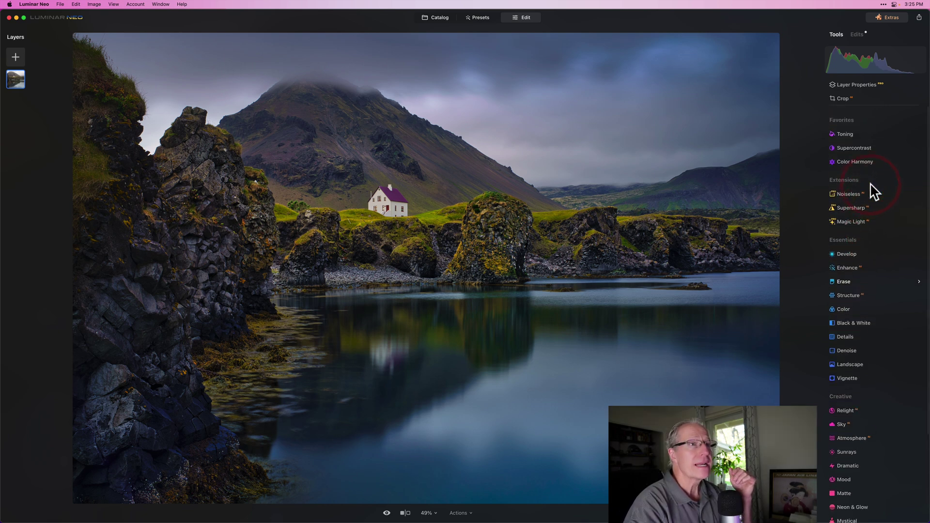
{"action": "left_click", "coordinate": [850, 129]}
{"action": "left_click", "coordinate": [849, 127]}
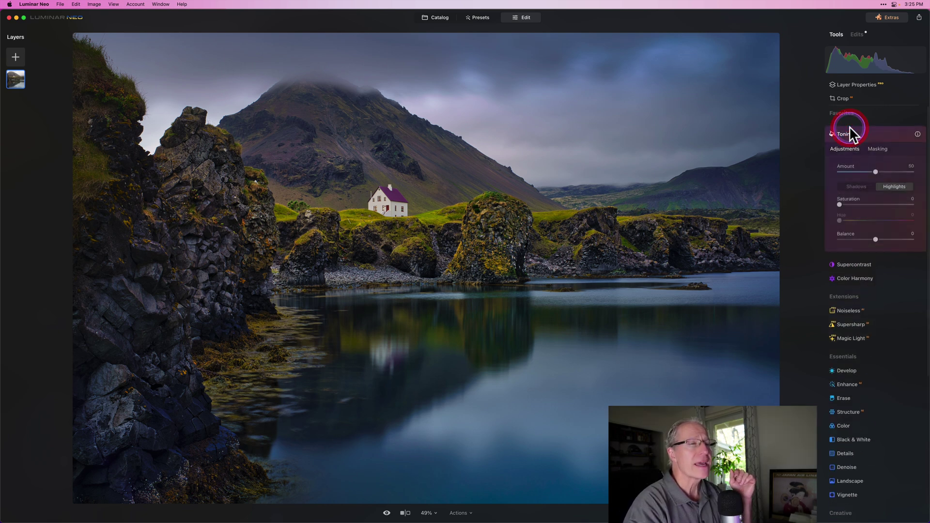
{"action": "left_click", "coordinate": [899, 187]}
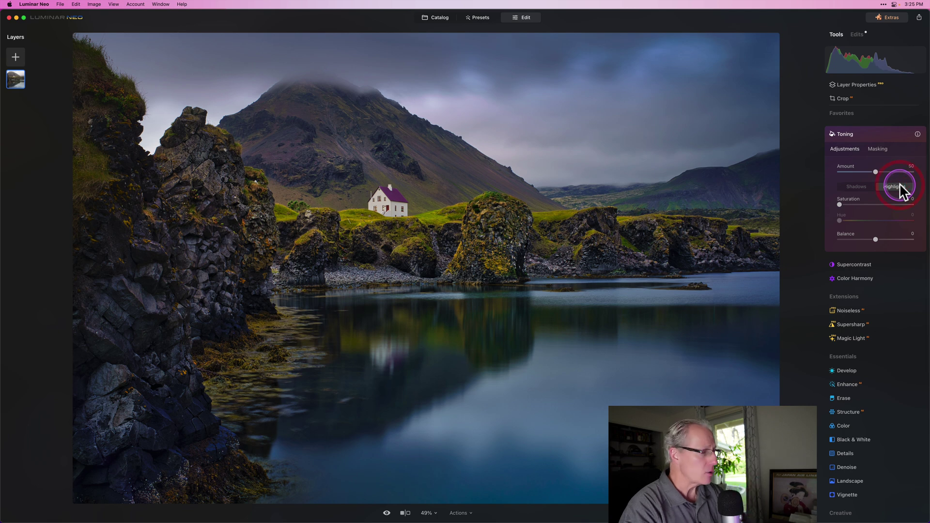
{"action": "left_click_drag", "start_coordinate": [871, 205], "coordinate": [858, 206]}
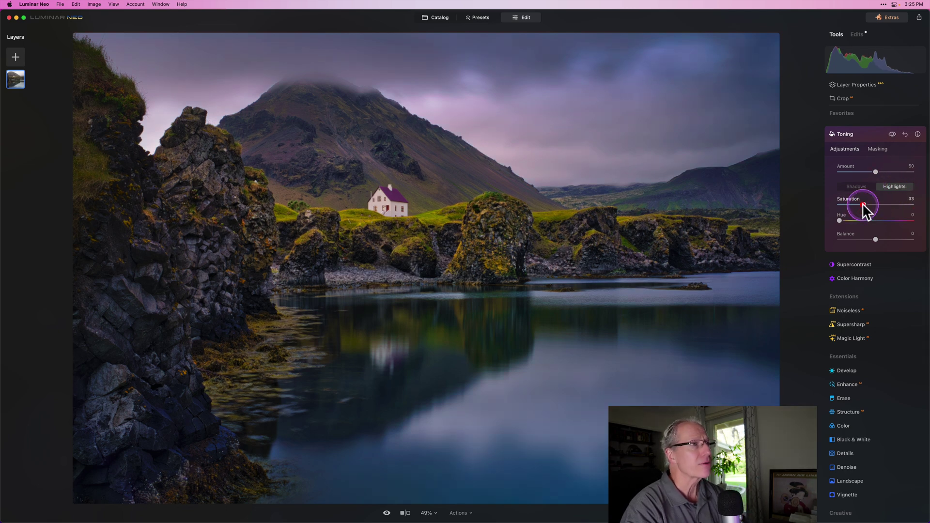
Shift the highlight toning hue to 227, then toggle Toning off and on to compare
{"action": "left_click", "coordinate": [840, 221]}
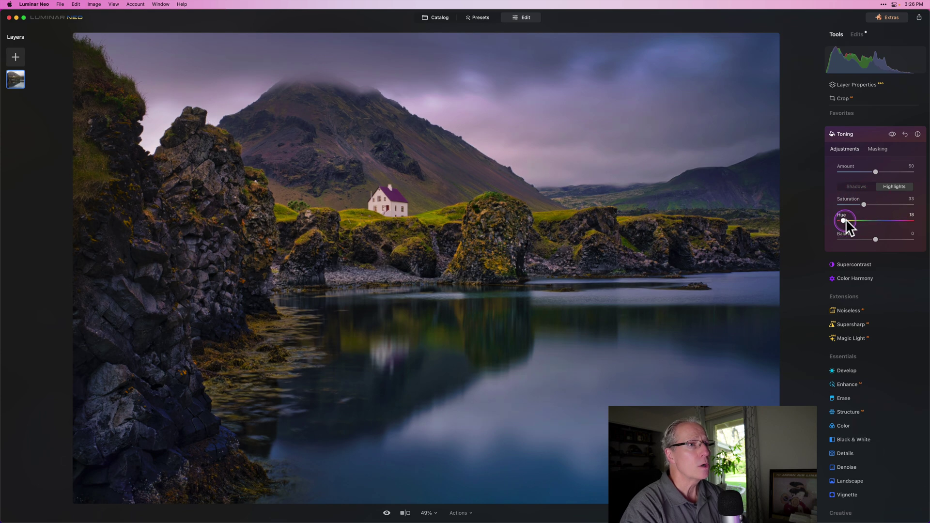
{"action": "left_click_drag", "start_coordinate": [846, 220], "coordinate": [888, 221]}
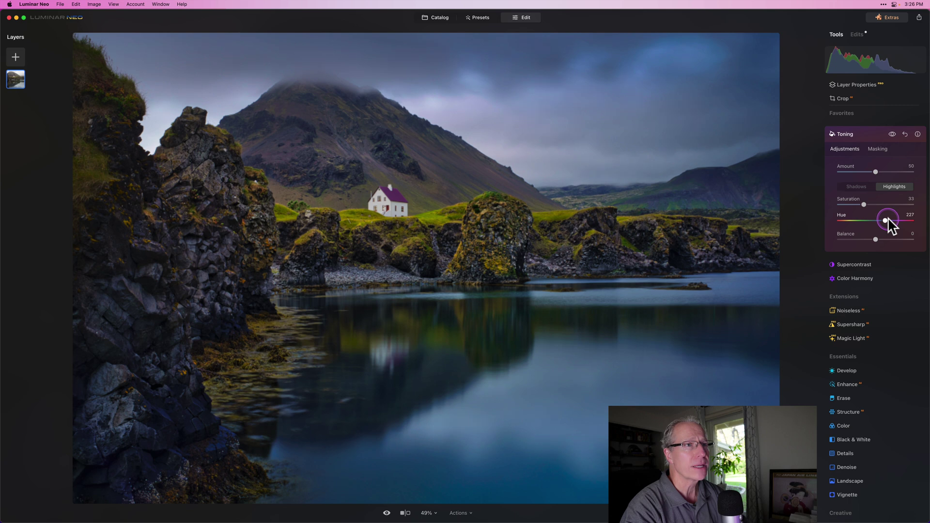
{"action": "left_click", "coordinate": [887, 221]}
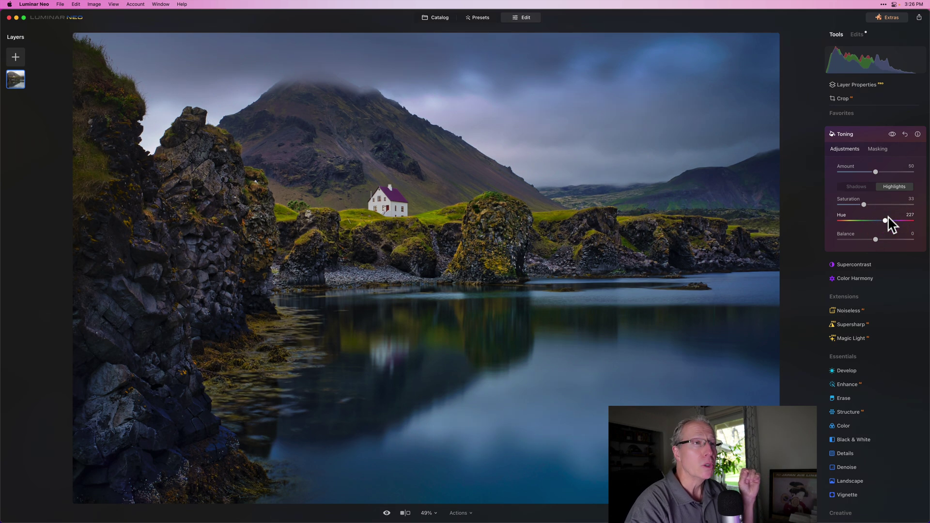
{"action": "left_click", "coordinate": [886, 221]}
{"action": "left_click", "coordinate": [846, 222]}
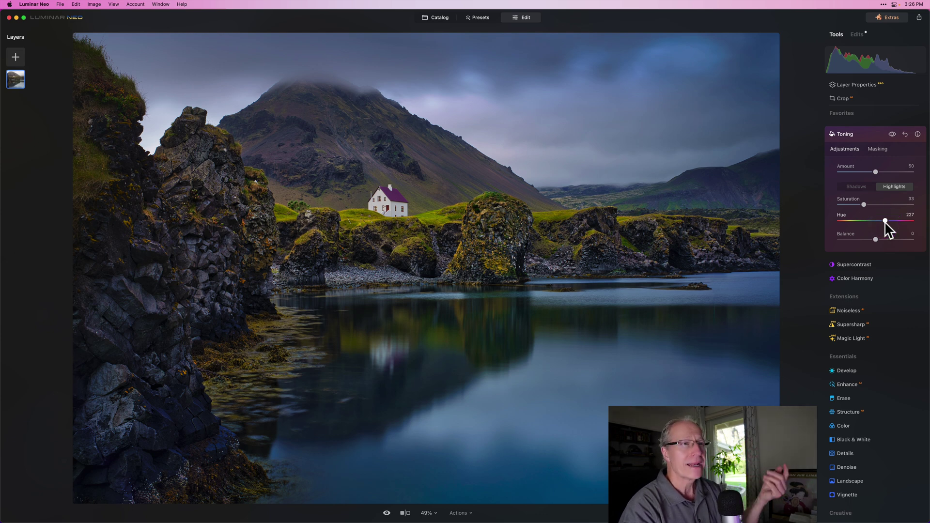
{"action": "left_click", "coordinate": [880, 194]}
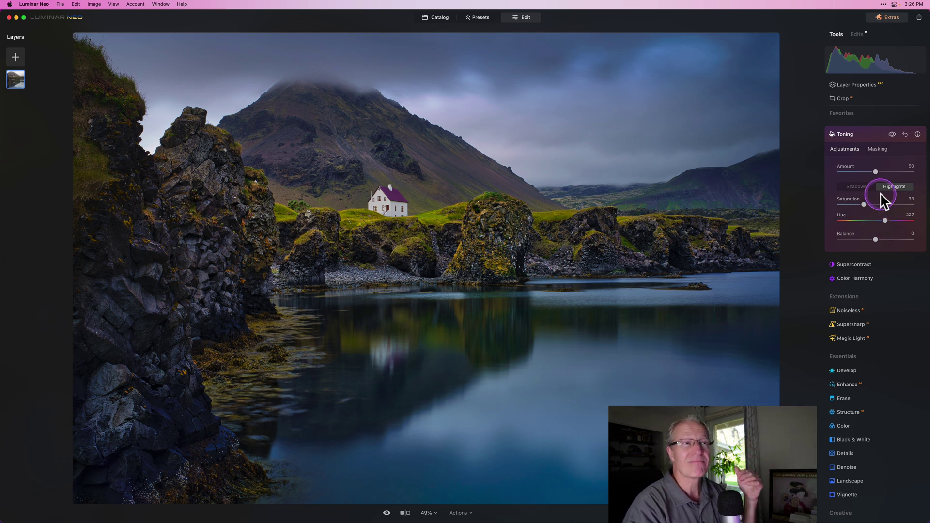
{"action": "left_click", "coordinate": [891, 134]}
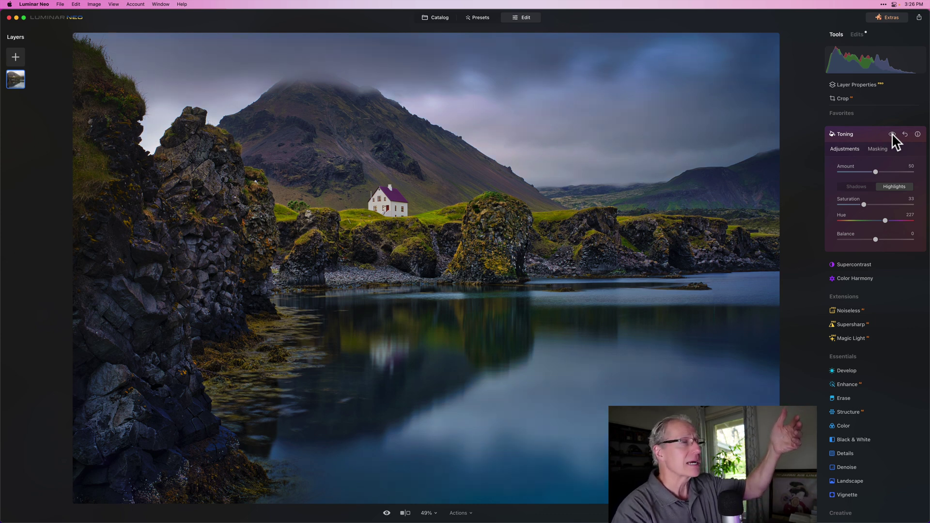
{"action": "left_click", "coordinate": [892, 134]}
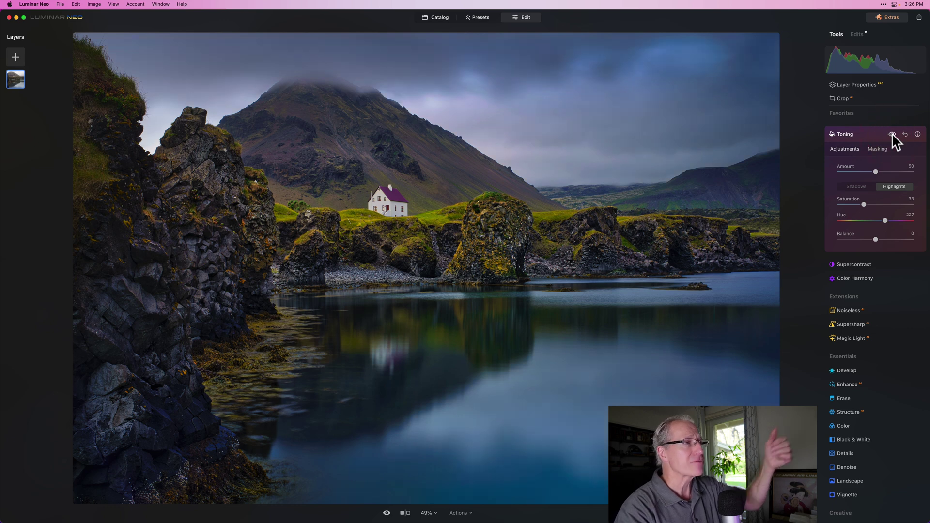
{"action": "left_click", "coordinate": [838, 187]}
Open the Color tool and lower overall Saturation to -10
{"action": "left_click", "coordinate": [848, 297]}
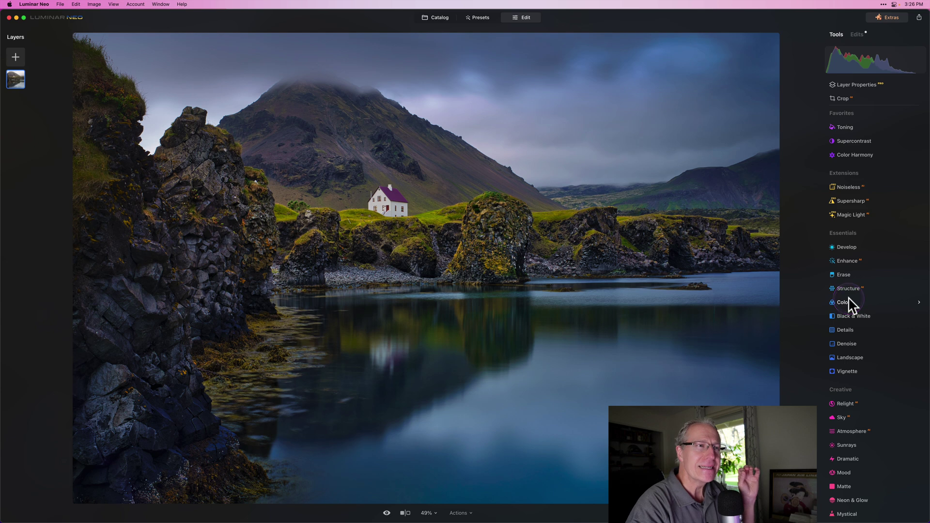
{"action": "left_click", "coordinate": [848, 301]}
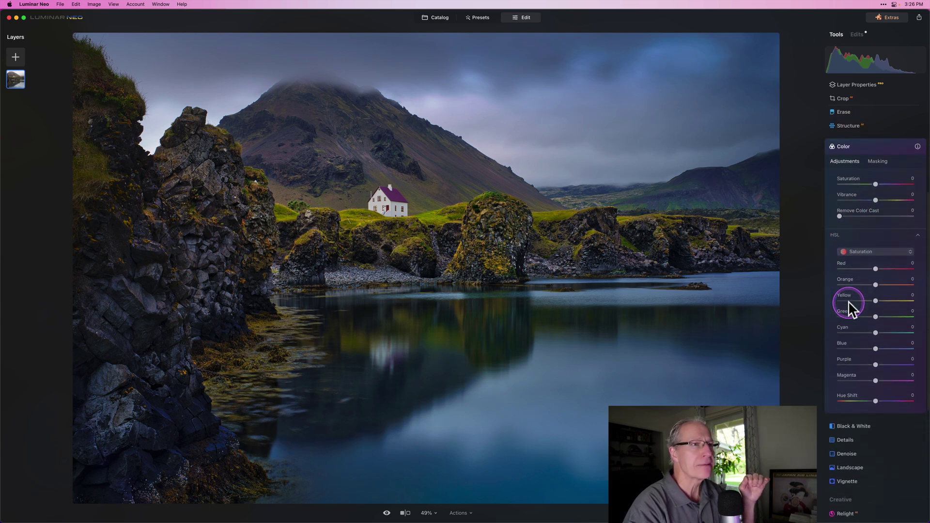
{"action": "left_click", "coordinate": [864, 236]}
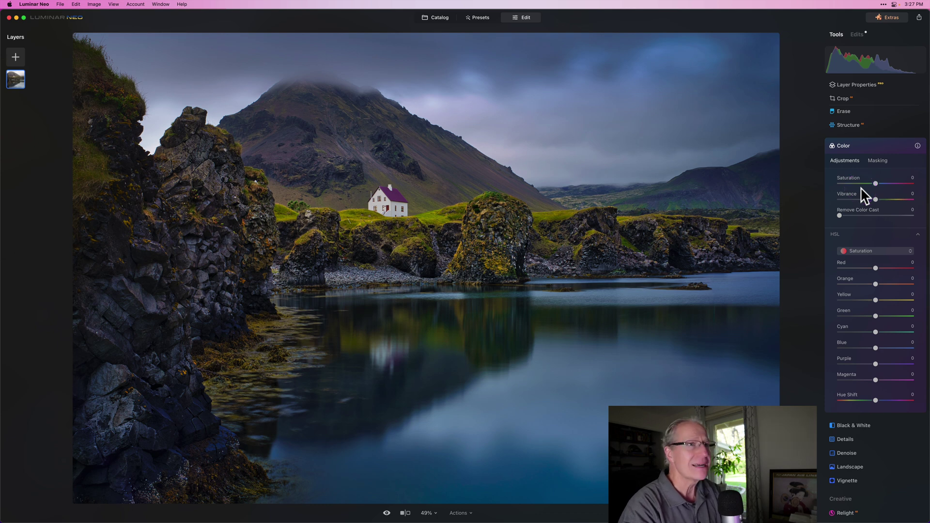
{"action": "left_click_drag", "start_coordinate": [875, 183], "coordinate": [873, 183]}
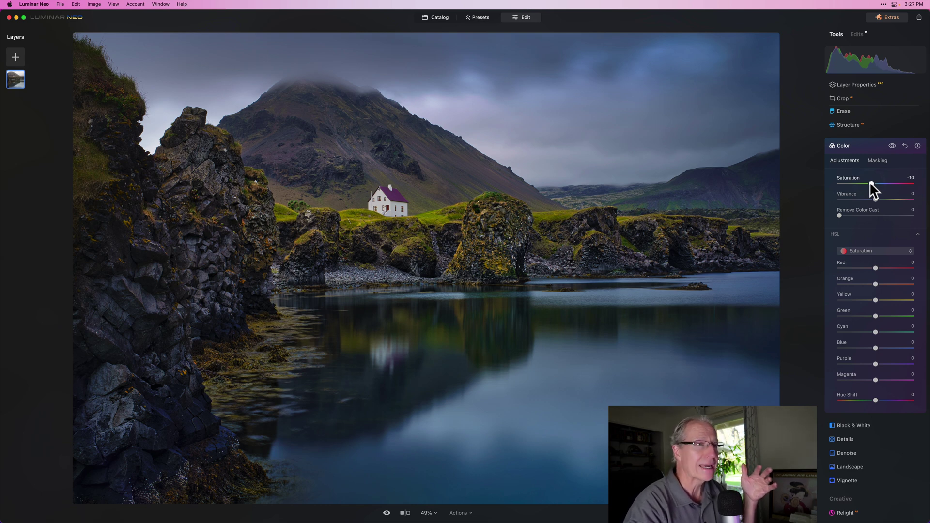
Set HSL Hue shifts of Yellow 30 and Green 20, then compare with Color toggled
{"action": "left_click", "coordinate": [858, 251]}
{"action": "left_click", "coordinate": [859, 262]}
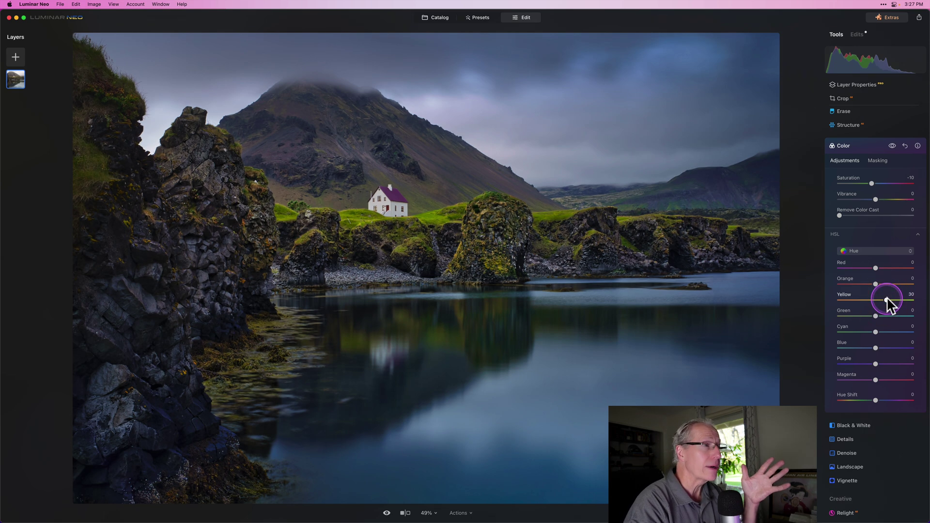
{"action": "left_click", "coordinate": [877, 310]}
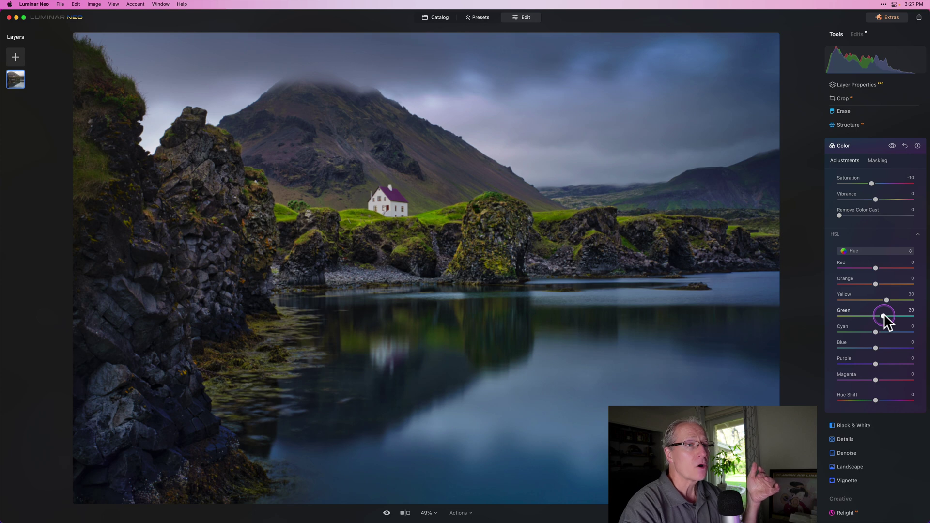
{"action": "left_click", "coordinate": [883, 315]}
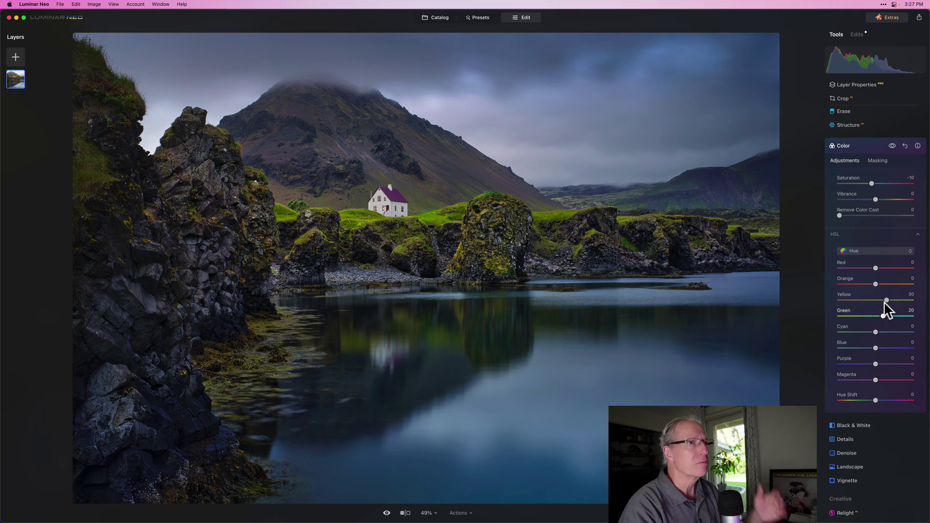
{"action": "left_click", "coordinate": [892, 146]}
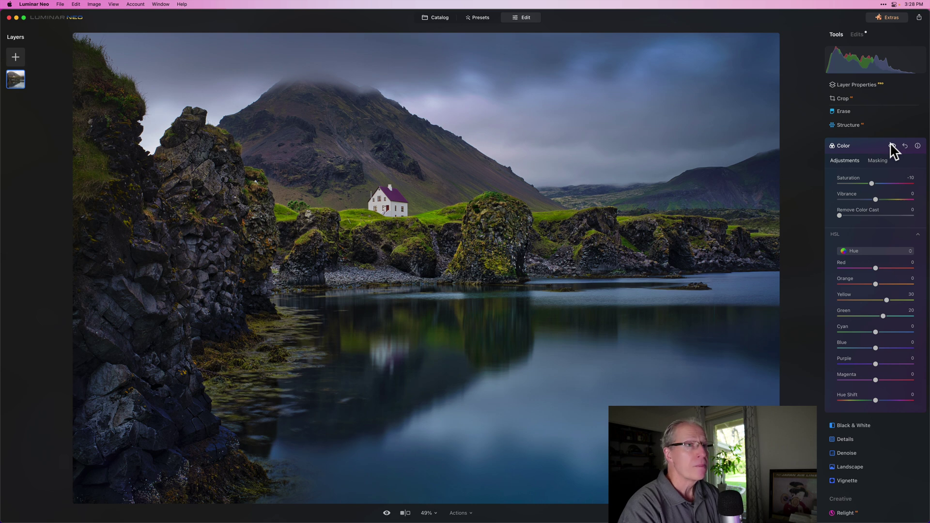
In HSL Saturation, set Yellow -25, Green -25 and Blue -30
{"action": "scroll", "coordinate": [867, 238], "scroll_direction": "down", "scroll_amount": 2}
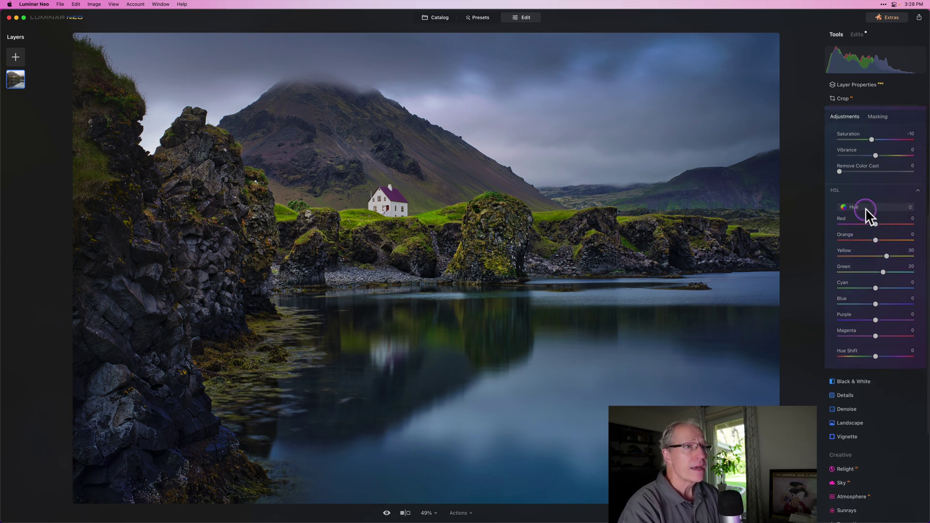
{"action": "left_click", "coordinate": [865, 208]}
{"action": "left_click", "coordinate": [865, 226]}
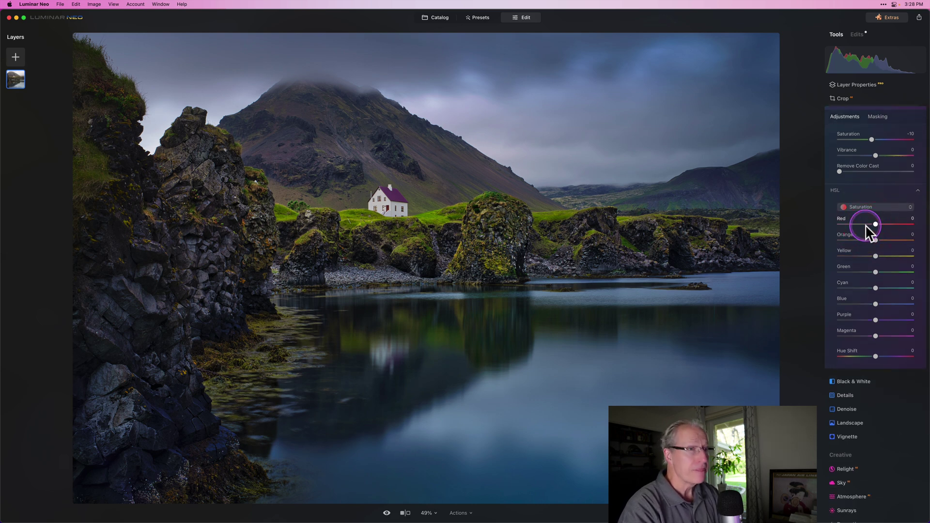
{"action": "left_click", "coordinate": [866, 255]}
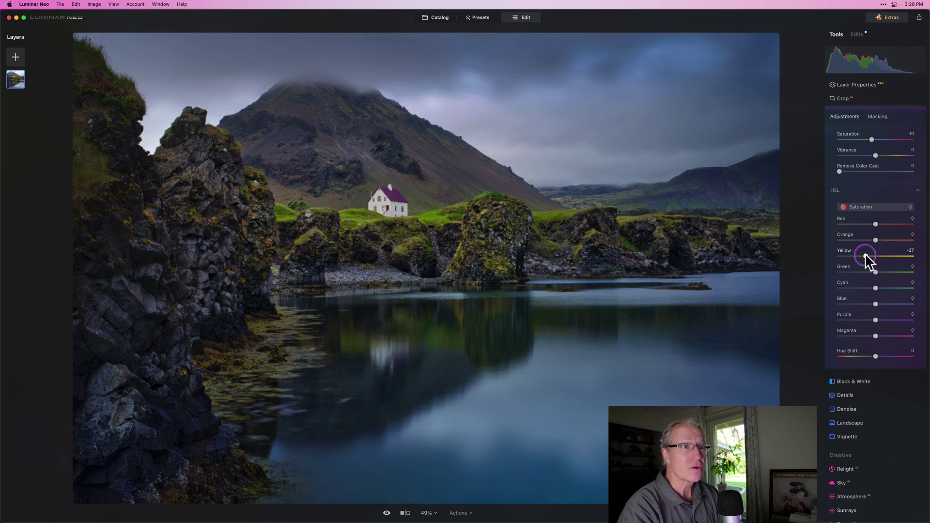
{"action": "left_click", "coordinate": [866, 271]}
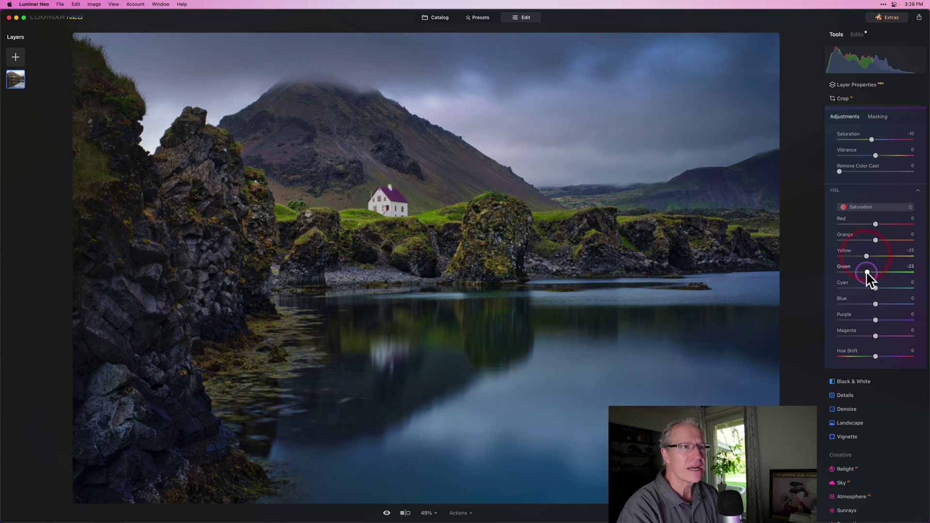
{"action": "left_click_drag", "start_coordinate": [866, 272], "coordinate": [866, 273]}
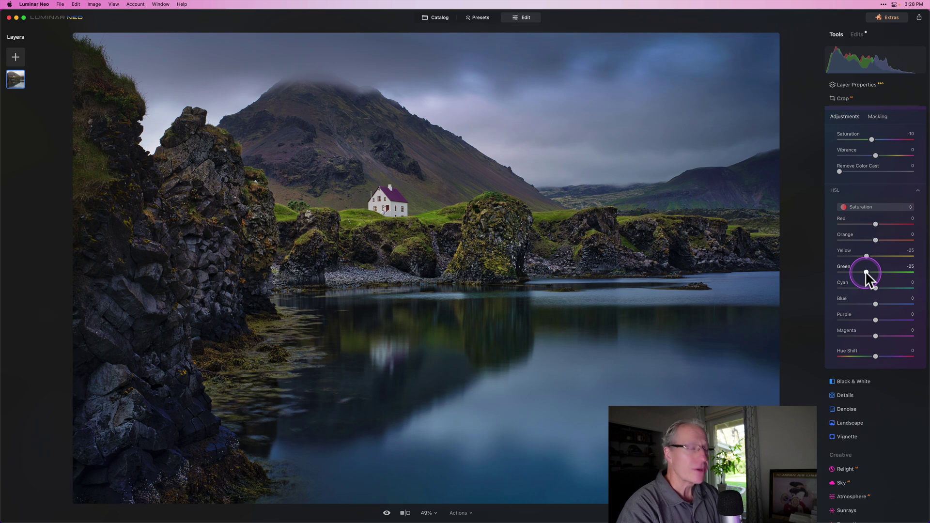
{"action": "left_click", "coordinate": [862, 304]}
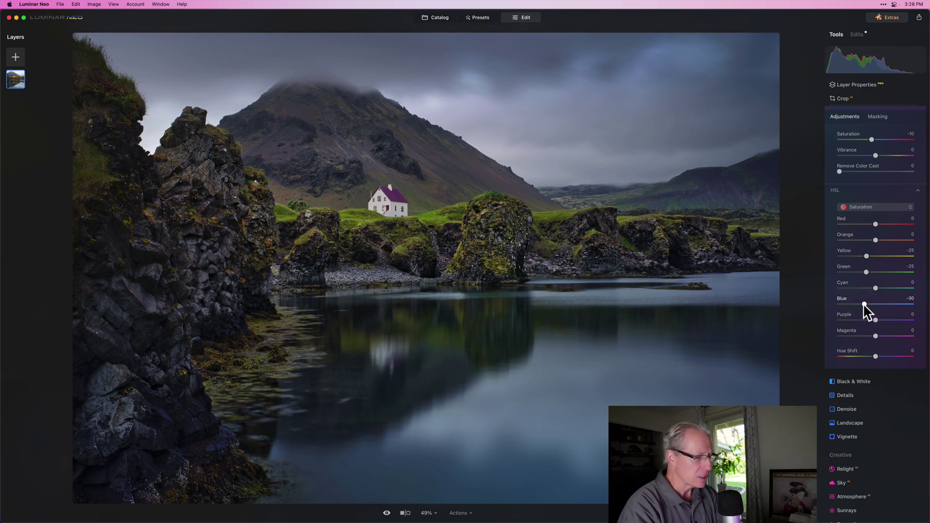
In HSL Luminance, lift Yellow to 10 and drop Blue to -24
{"action": "left_click", "coordinate": [864, 206]}
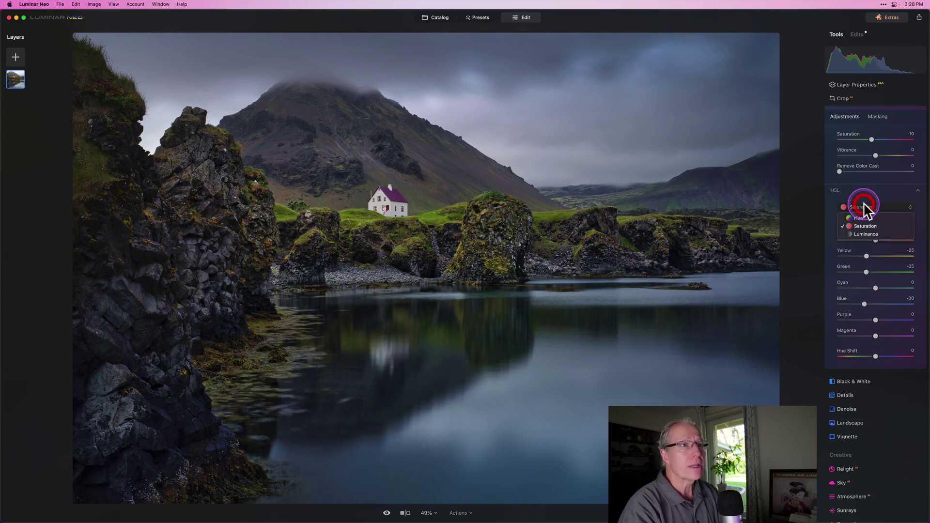
{"action": "left_click", "coordinate": [863, 234]}
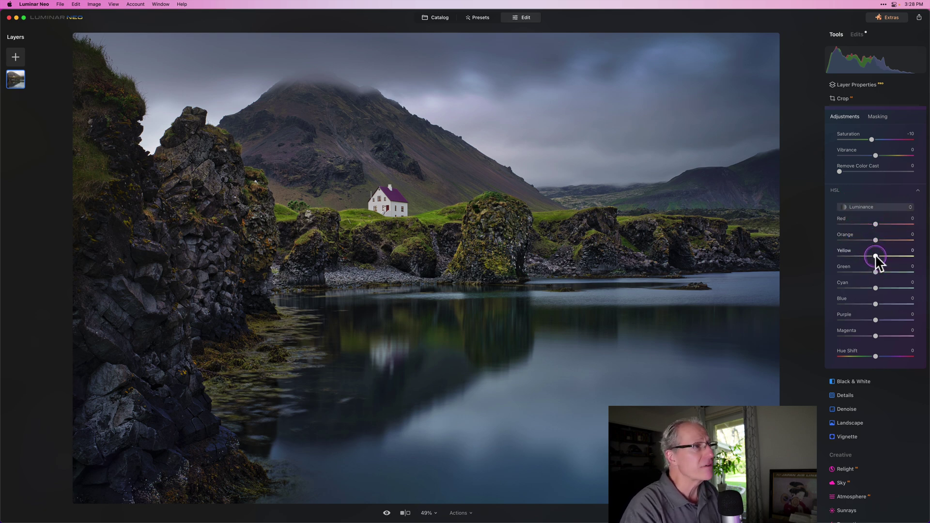
{"action": "left_click_drag", "start_coordinate": [875, 254], "coordinate": [878, 255]}
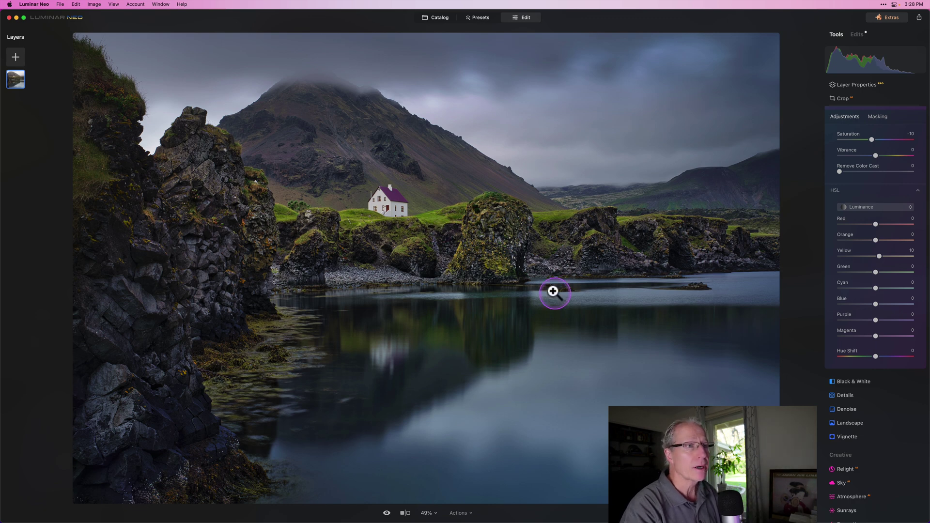
{"action": "left_click_drag", "start_coordinate": [875, 304], "coordinate": [866, 305]}
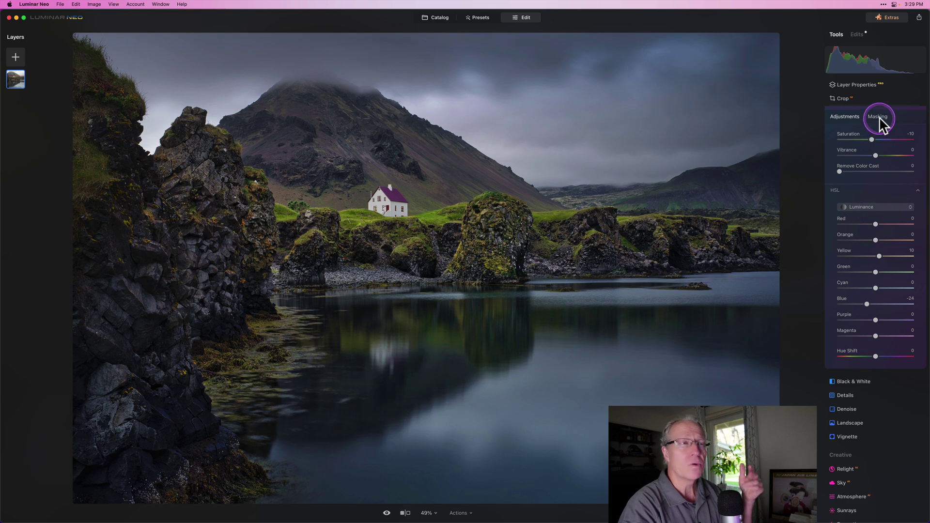
Toggle the Color adjustments off and on to compare, then collapse the Color panel
{"action": "scroll", "coordinate": [878, 177], "scroll_direction": "up", "scroll_amount": 3}
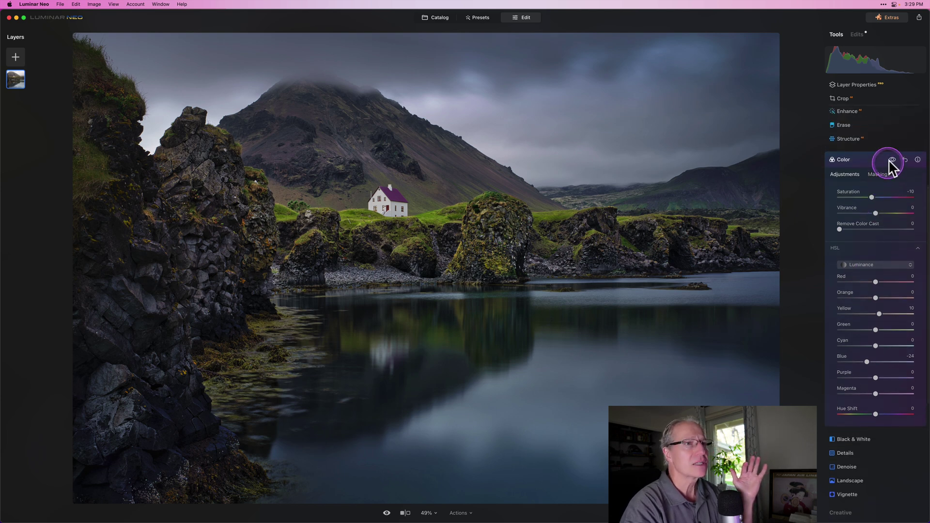
{"action": "left_click", "coordinate": [891, 159]}
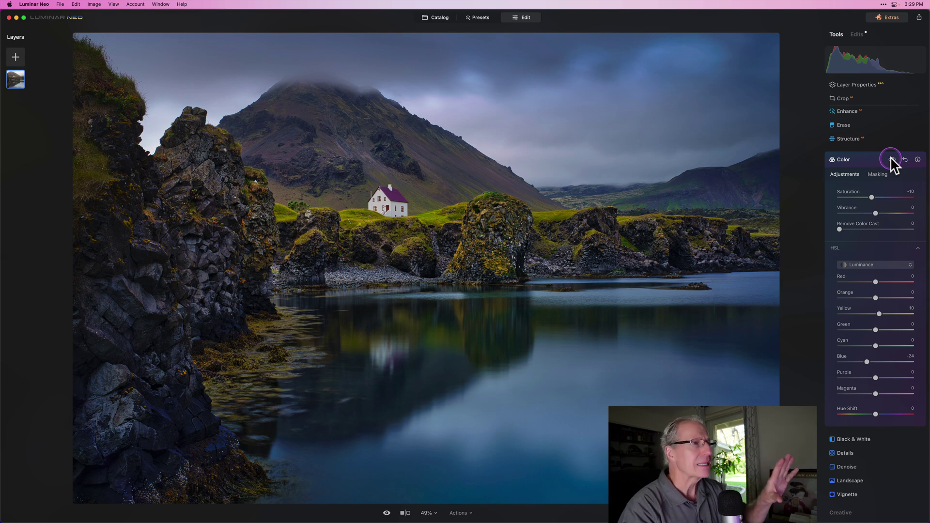
{"action": "left_click", "coordinate": [891, 158]}
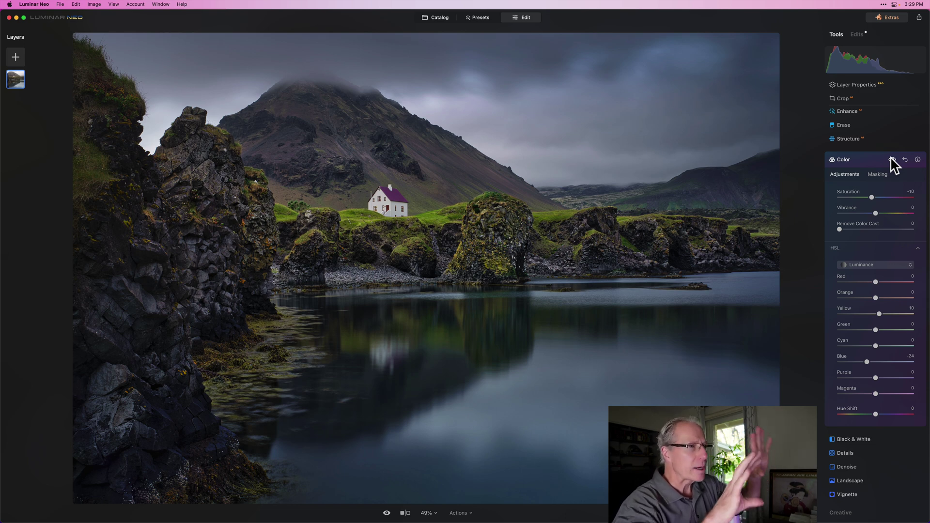
{"action": "left_click", "coordinate": [864, 162]}
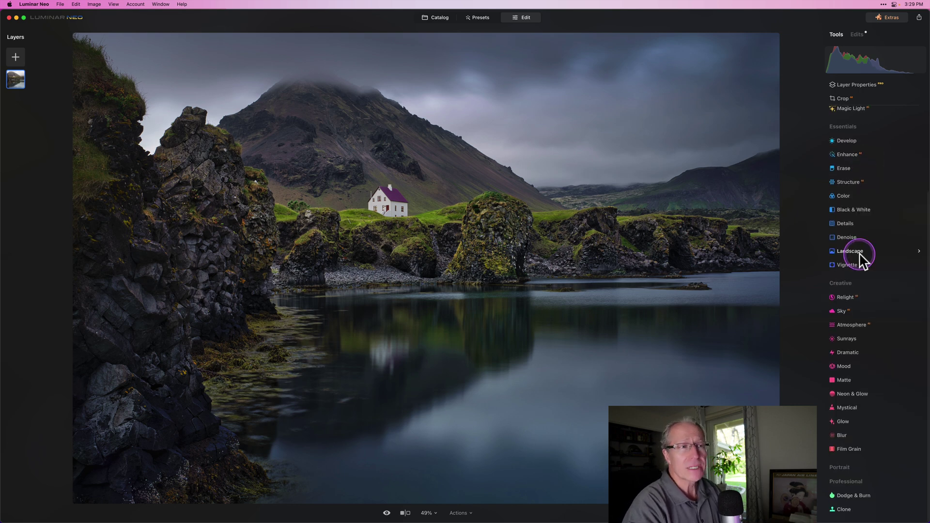
Apply Mystical with Amount 40 and Shadows 35
{"action": "left_click", "coordinate": [852, 411]}
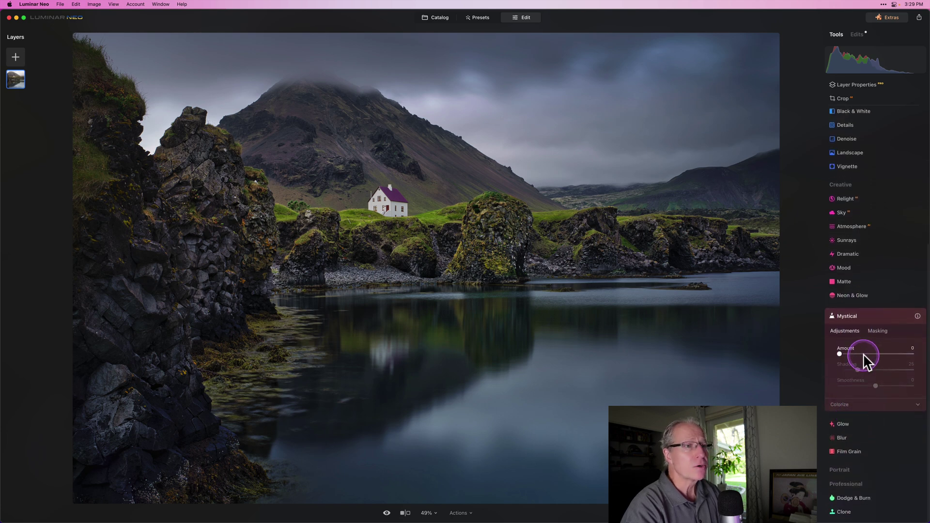
{"action": "left_click", "coordinate": [864, 353]}
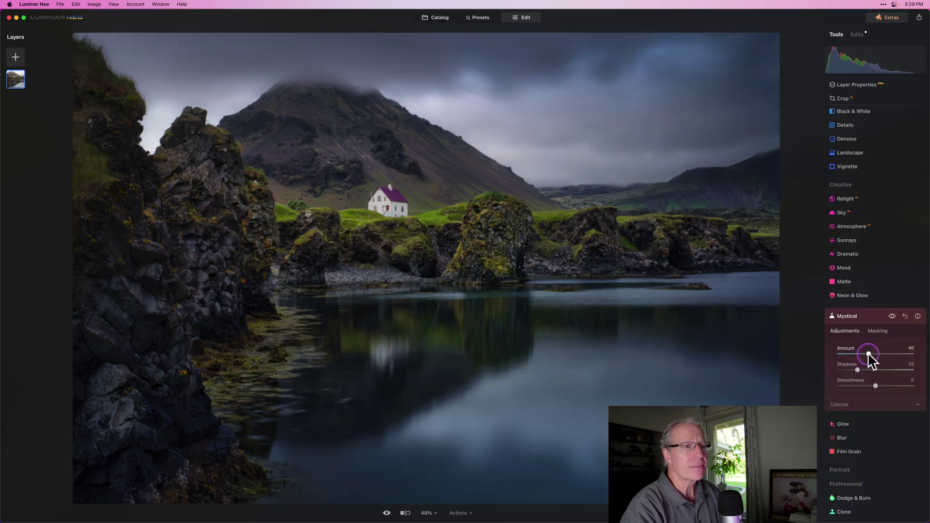
{"action": "left_click", "coordinate": [857, 370]}
{"action": "left_click_drag", "start_coordinate": [858, 370], "coordinate": [861, 370]}
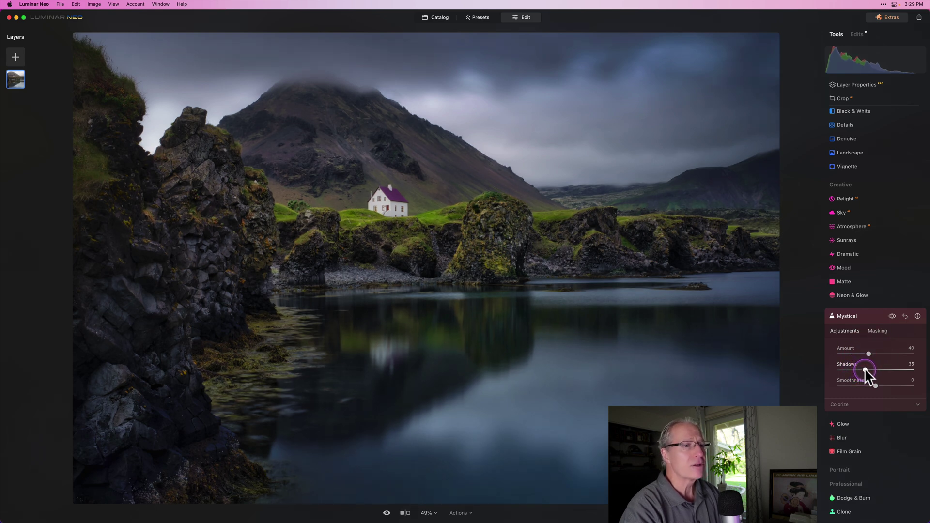
{"action": "left_click", "coordinate": [892, 316]}
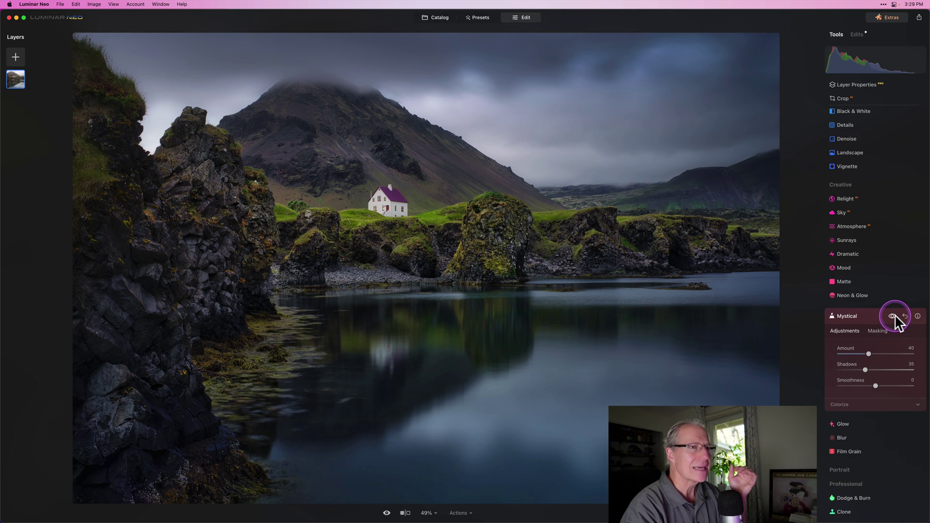
Toggle the Mystical effect off and on repeatedly to compare the sky and mountain
{"action": "left_click", "coordinate": [893, 316]}
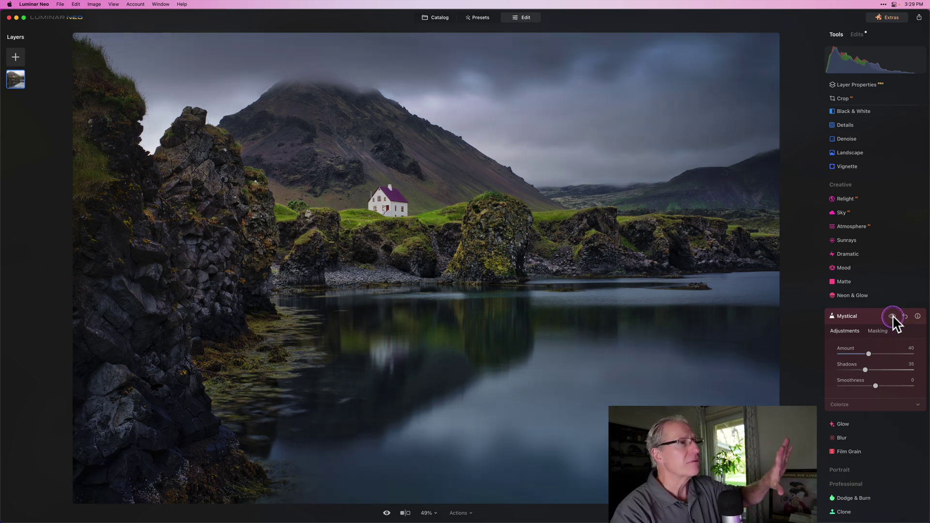
{"action": "left_click", "coordinate": [893, 316]}
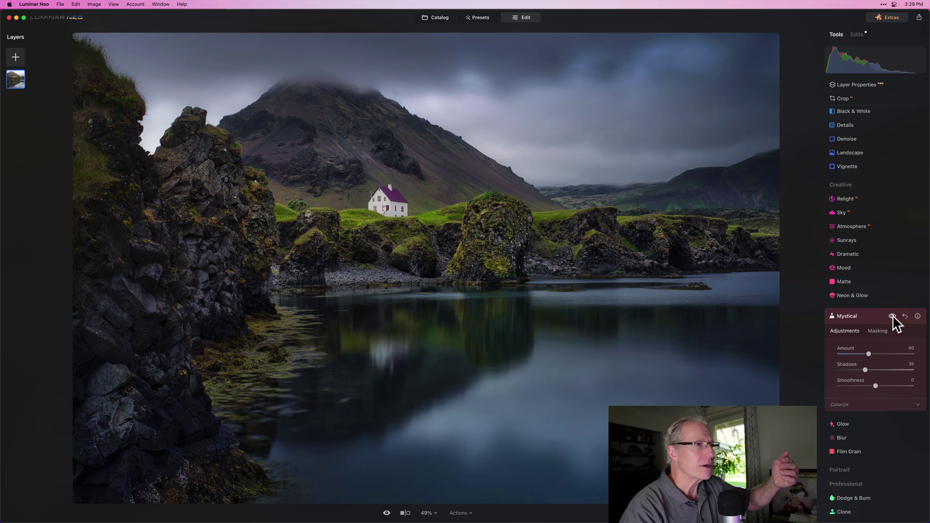
{"action": "left_click", "coordinate": [892, 316]}
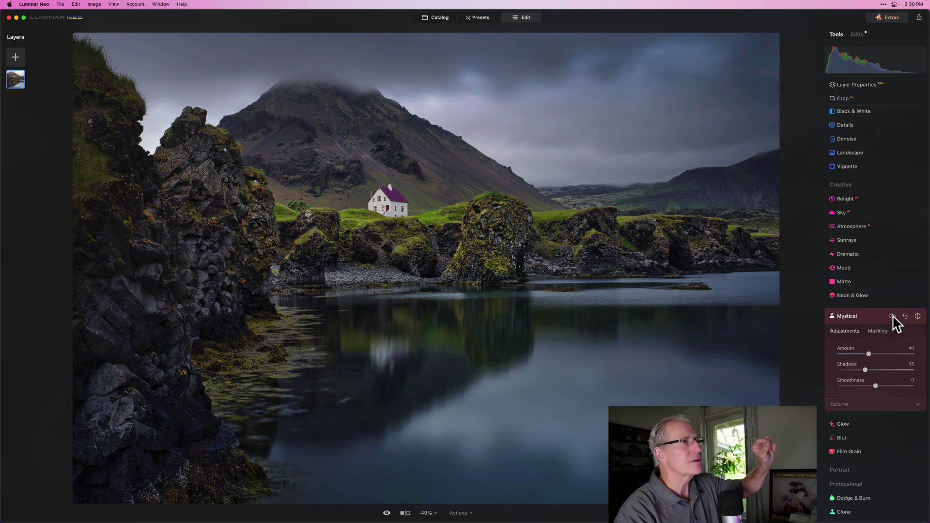
{"action": "left_click", "coordinate": [893, 316]}
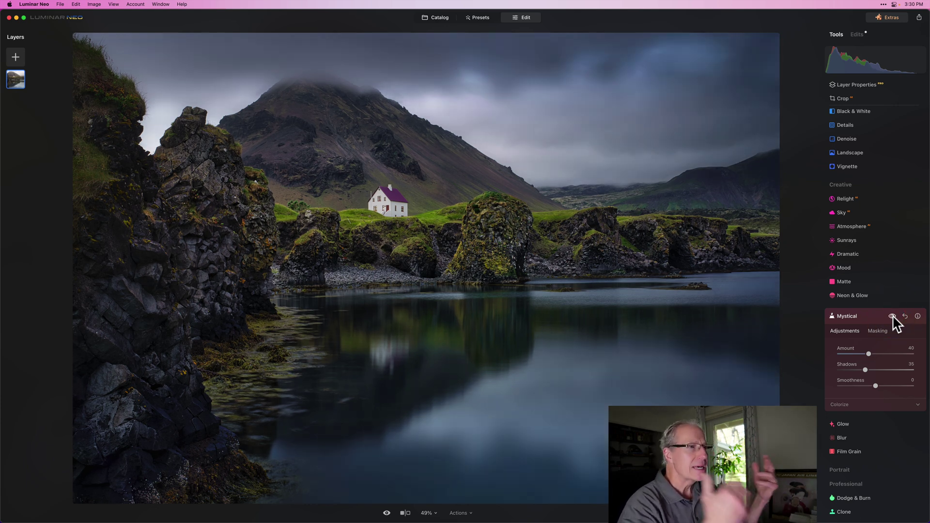
{"action": "left_click", "coordinate": [863, 318]}
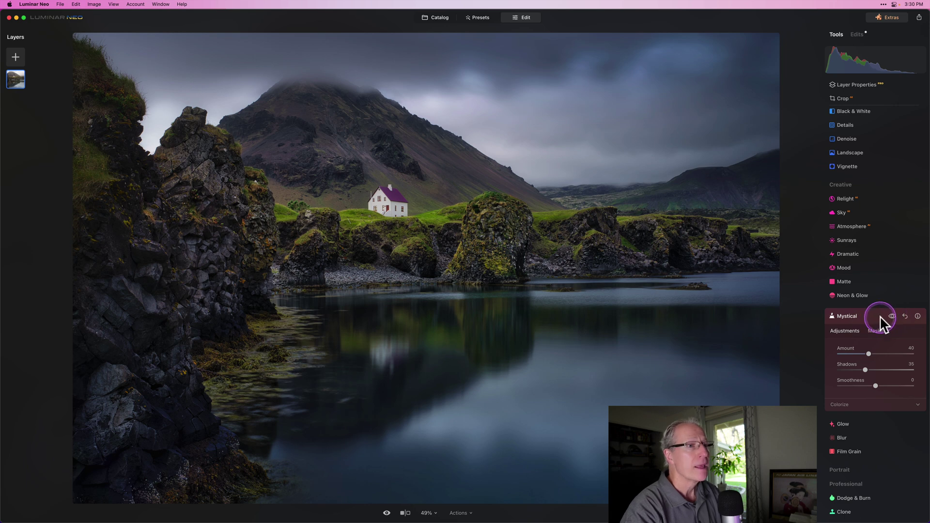
Add a Vignette with Amount -40, Size 27 and Inner Light 12
{"action": "left_click", "coordinate": [880, 316]}
{"action": "left_click", "coordinate": [830, 297]}
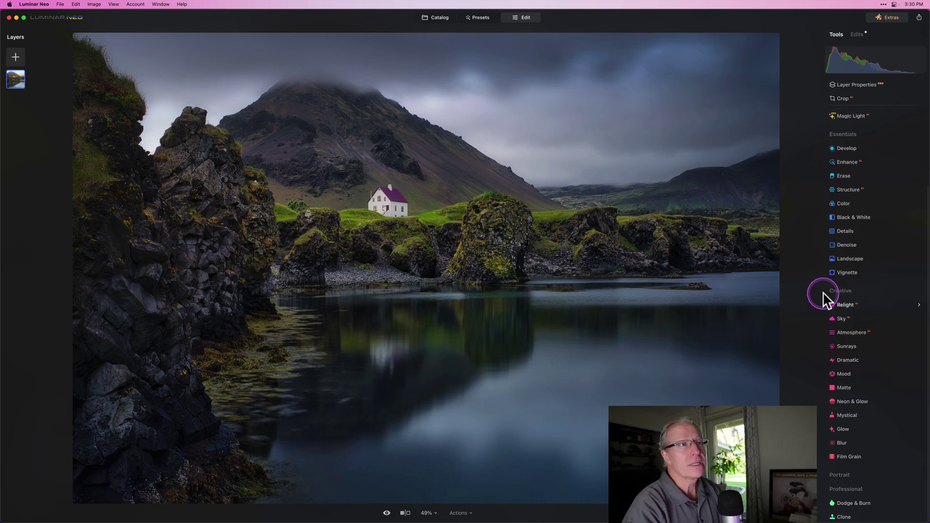
{"action": "left_click", "coordinate": [843, 278]}
{"action": "left_click", "coordinate": [859, 226]}
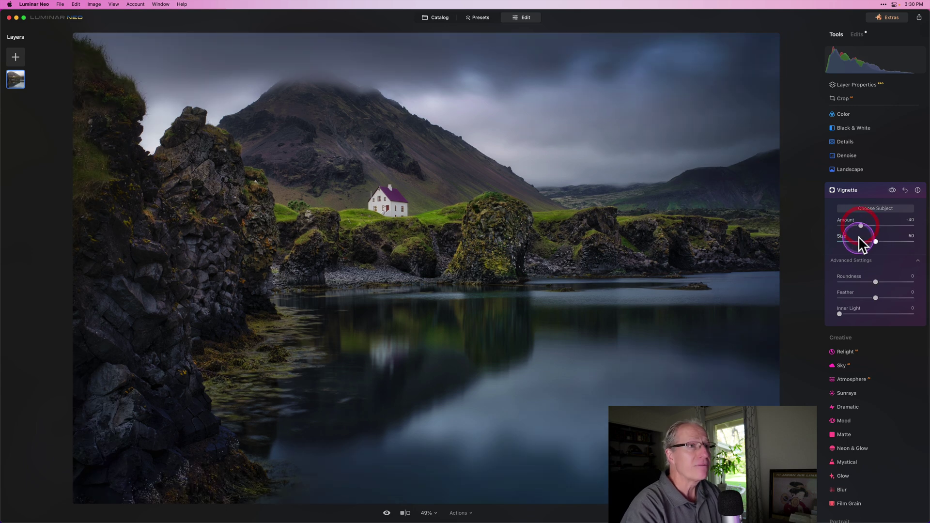
{"action": "left_click", "coordinate": [858, 241]}
{"action": "left_click", "coordinate": [849, 298]}
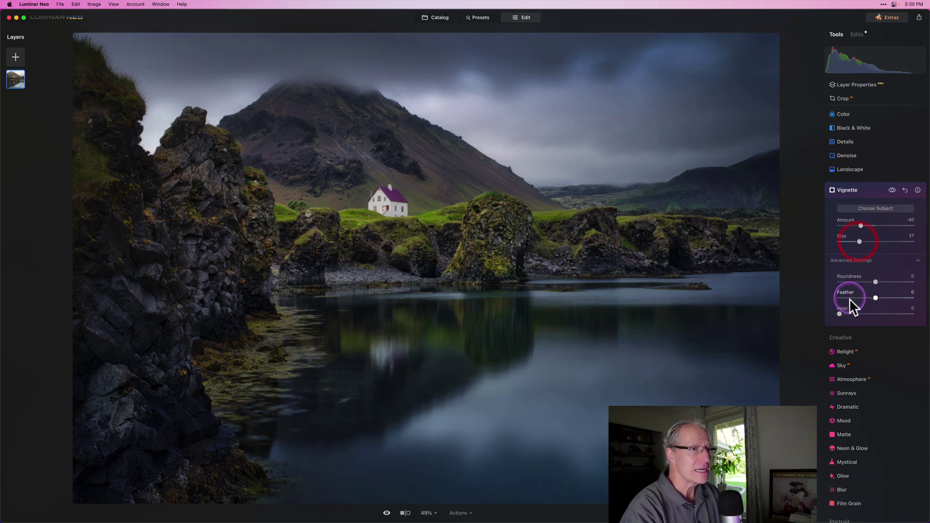
{"action": "left_click", "coordinate": [847, 314]}
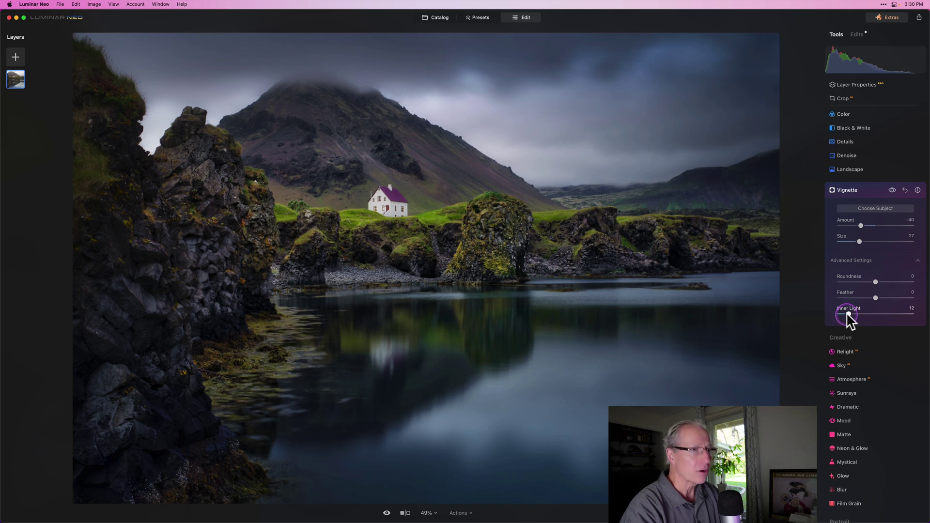
Centre the vignette on the shoreline rocks, then toggle it off and on to compare
{"action": "left_click", "coordinate": [863, 206]}
{"action": "left_click", "coordinate": [436, 322]}
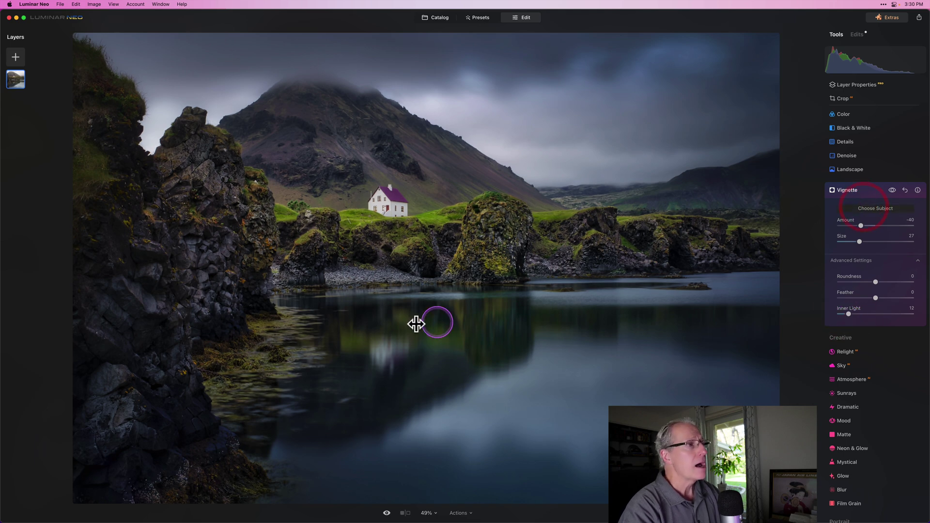
{"action": "left_click", "coordinate": [364, 265]}
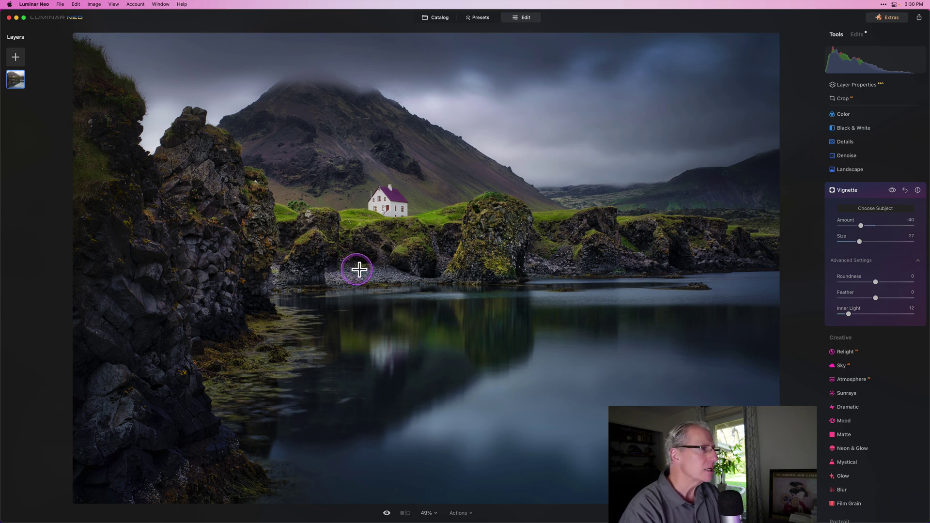
{"action": "left_click", "coordinate": [353, 262]}
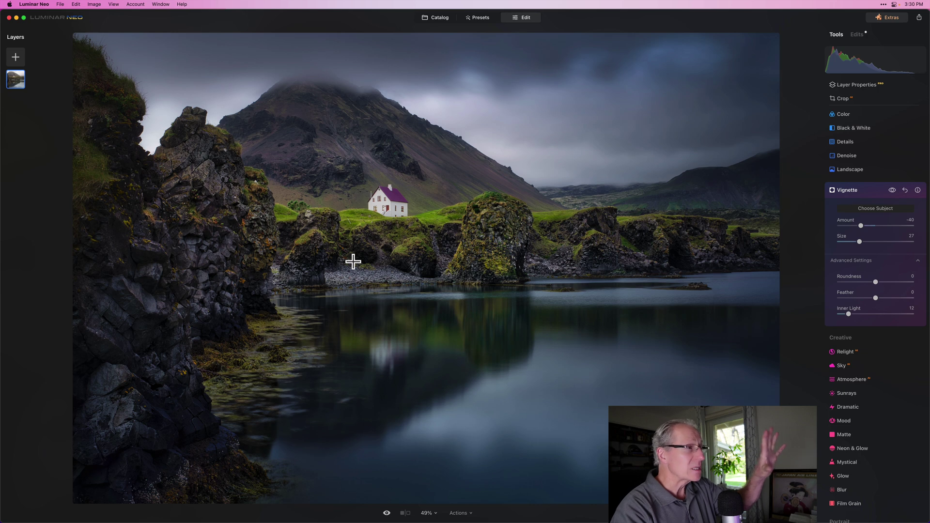
{"action": "left_click", "coordinate": [633, 213]}
{"action": "left_click", "coordinate": [696, 225]}
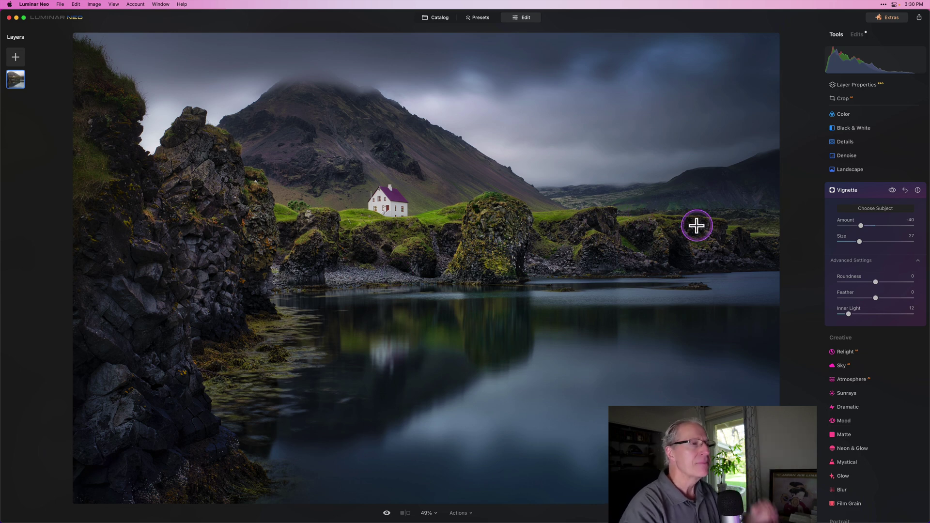
{"action": "left_click_drag", "start_coordinate": [625, 194], "coordinate": [381, 107]}
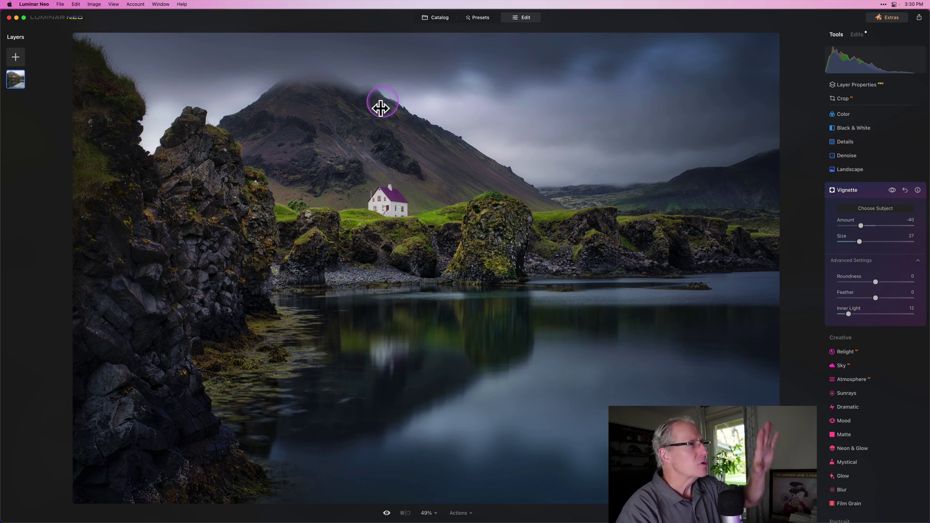
{"action": "left_click", "coordinate": [892, 189]}
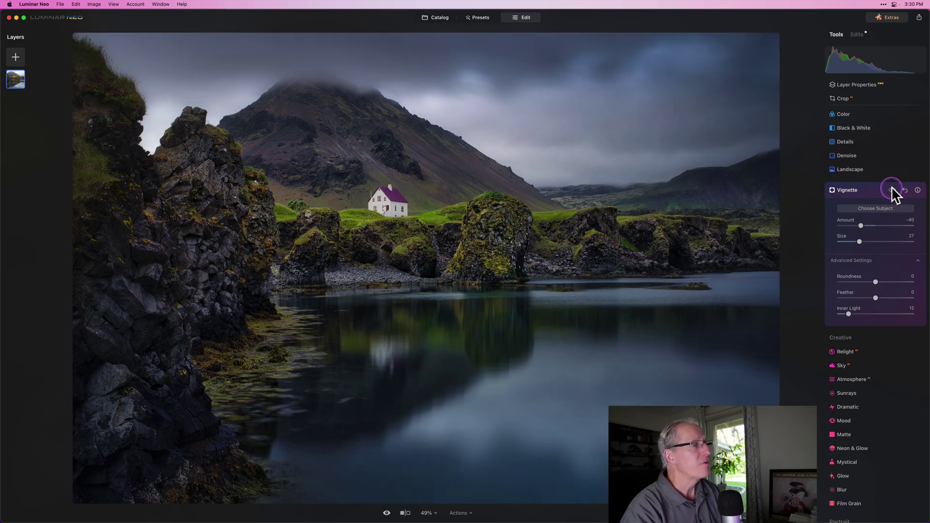
{"action": "left_click", "coordinate": [891, 189]}
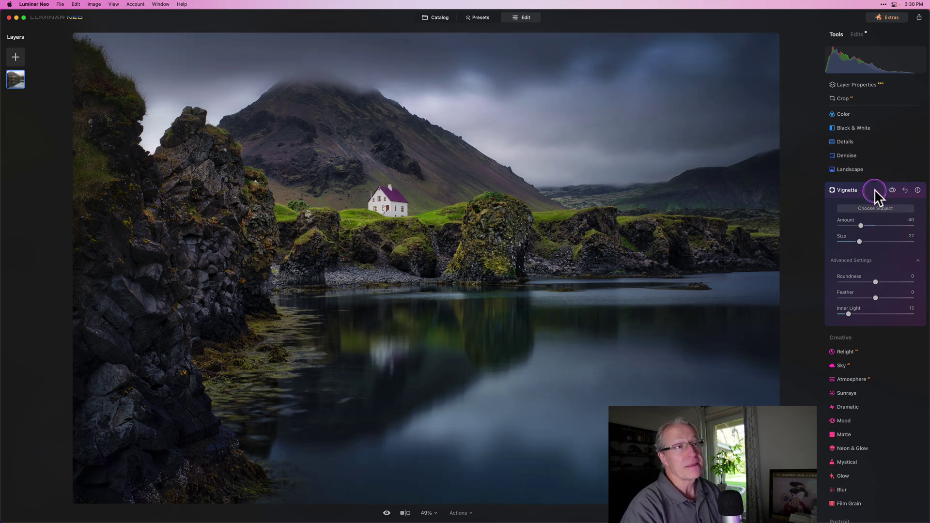
Collapse Vignette and sweep a before/after split across the photo to compare with the original
{"action": "left_click", "coordinate": [875, 190]}
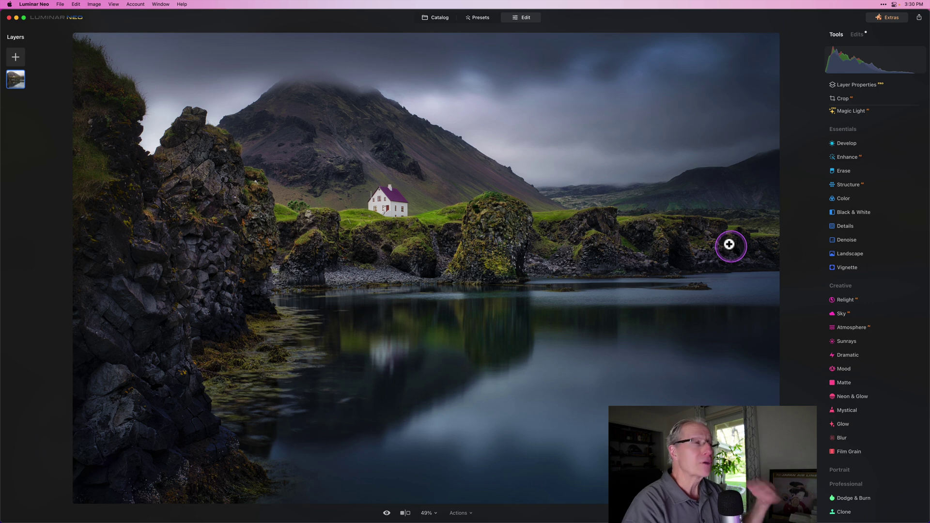
{"action": "left_click", "coordinate": [408, 514]}
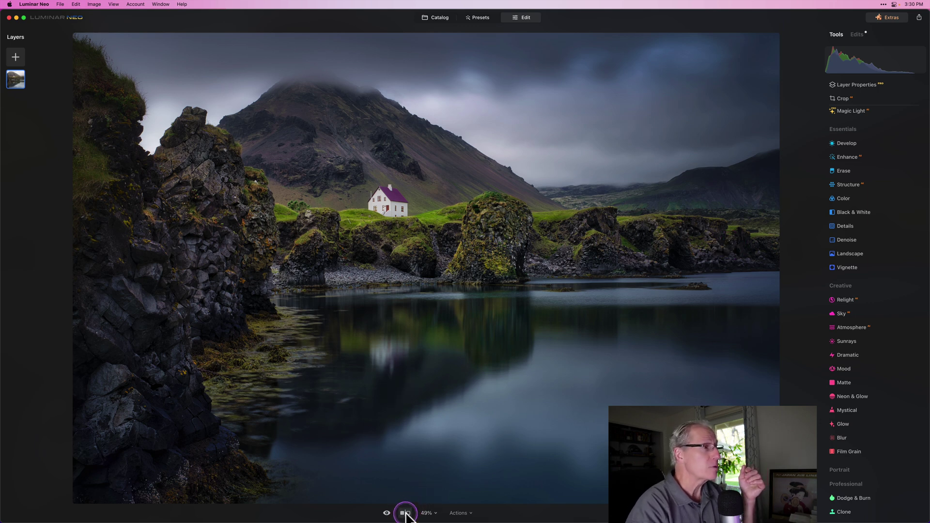
{"action": "left_click", "coordinate": [328, 275]}
{"action": "left_click_drag", "start_coordinate": [332, 273], "coordinate": [760, 278]}
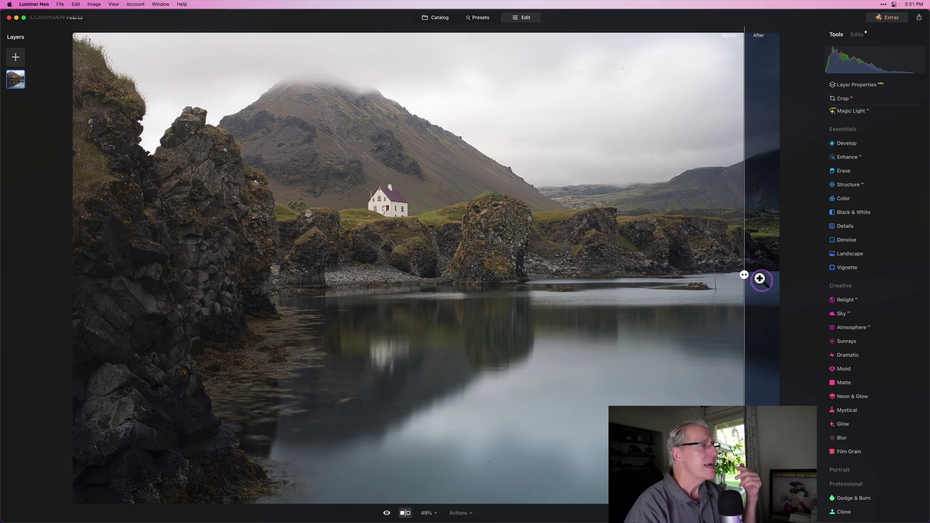
{"action": "left_click_drag", "start_coordinate": [761, 279], "coordinate": [253, 222]}
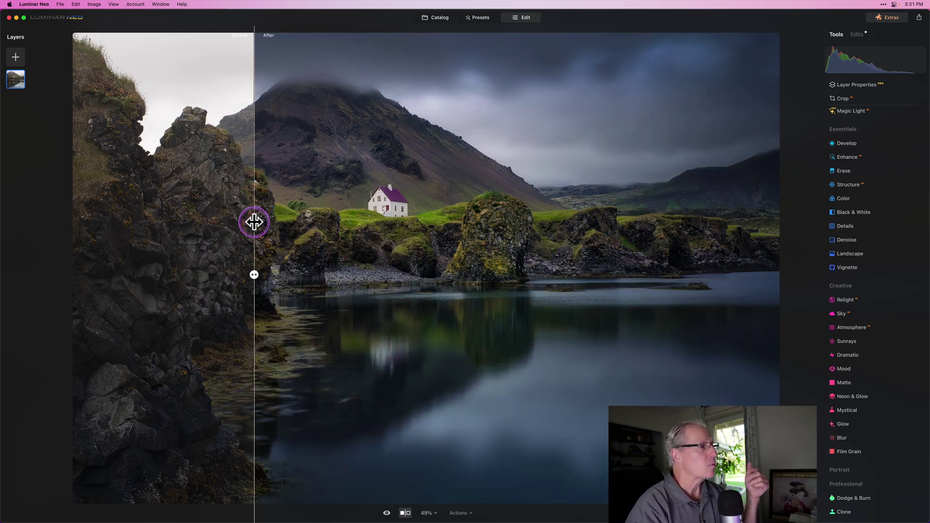
{"action": "left_click", "coordinate": [405, 512]}
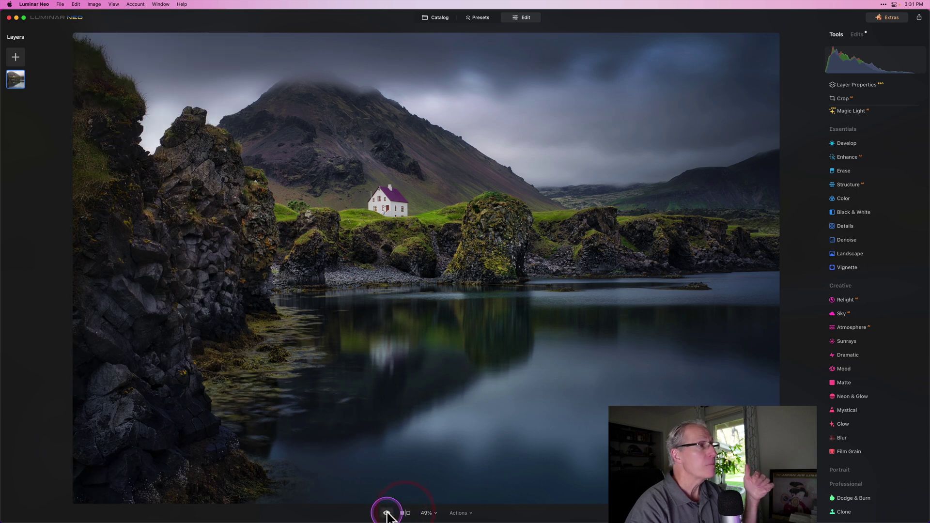
{"action": "left_click", "coordinate": [387, 514]}
{"action": "left_click", "coordinate": [387, 514]}
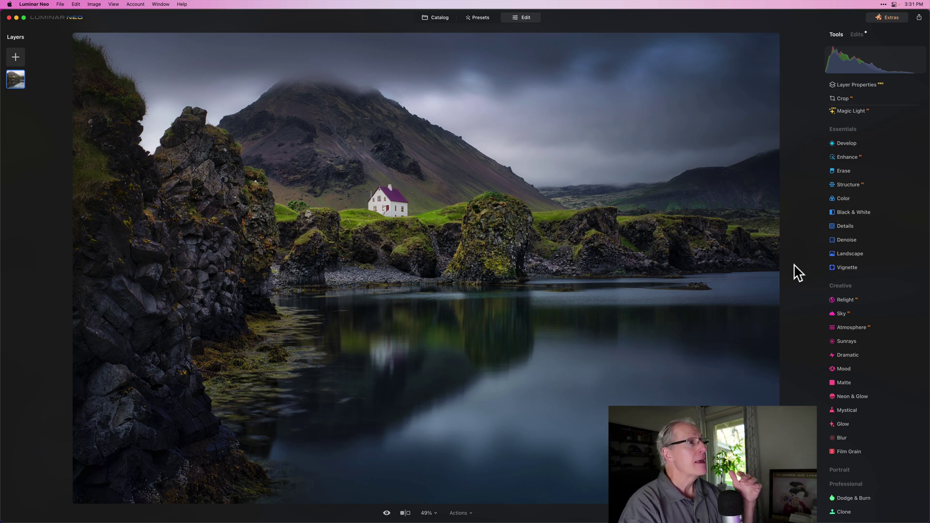
{"action": "key", "text": "backslash"}
{"action": "key", "text": "backslash"}
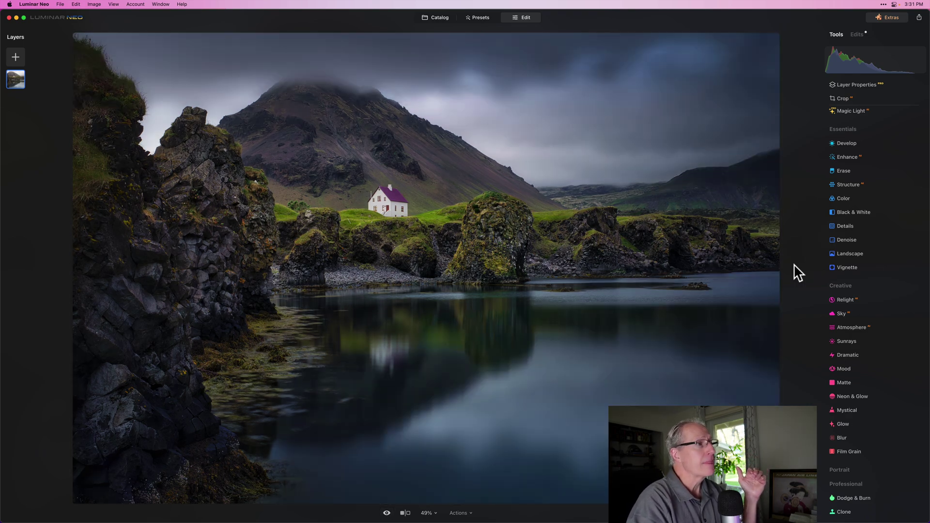
{"action": "key", "text": "backslash"}
{"action": "key", "text": "backslash"}
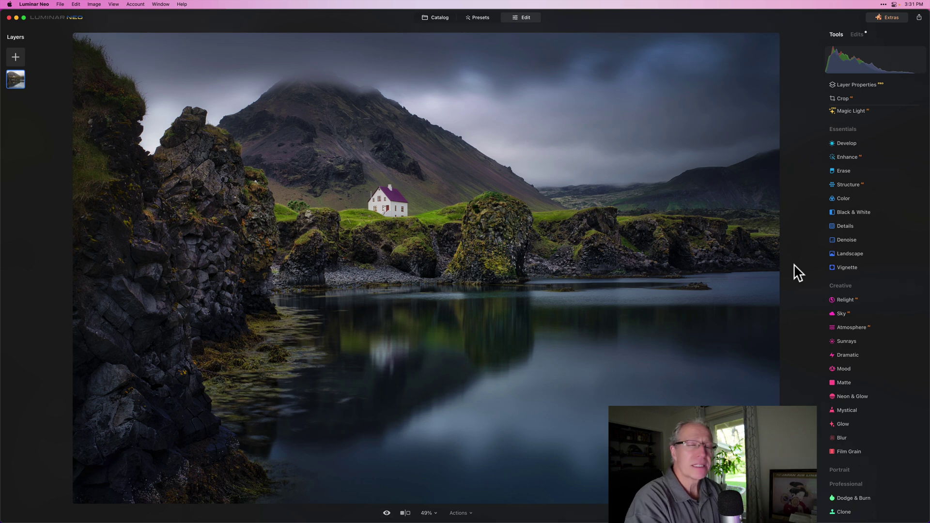